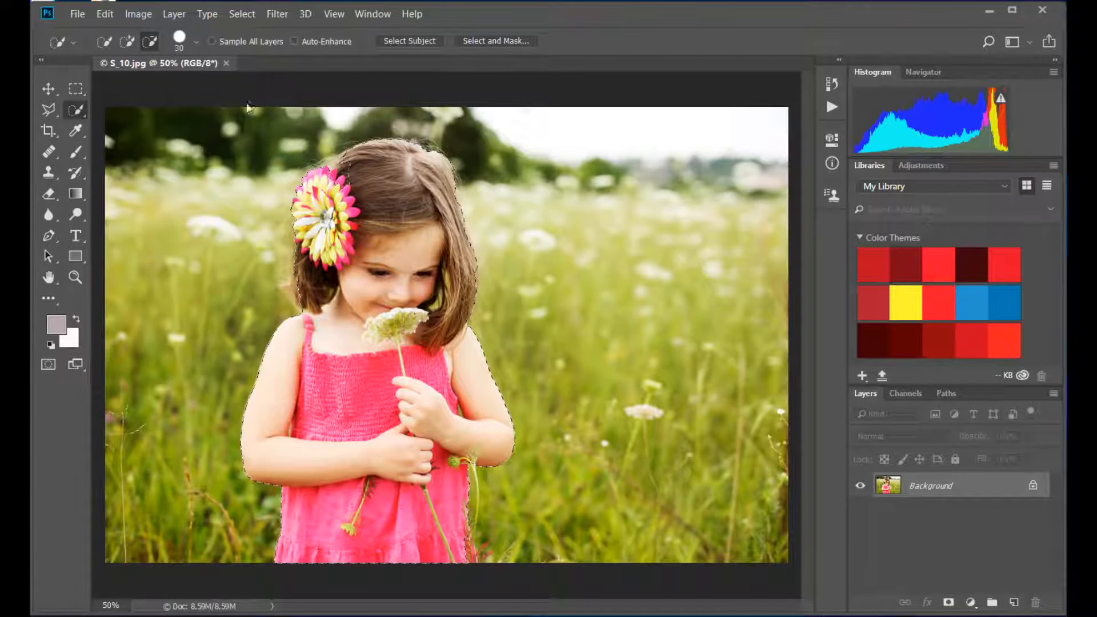
- Refine the girl's selection along the top of her hair with the Refine Edge Brush in Select and Mask, and convert it to a layer mask
{"action": "left_click", "coordinate": [128, 41]}
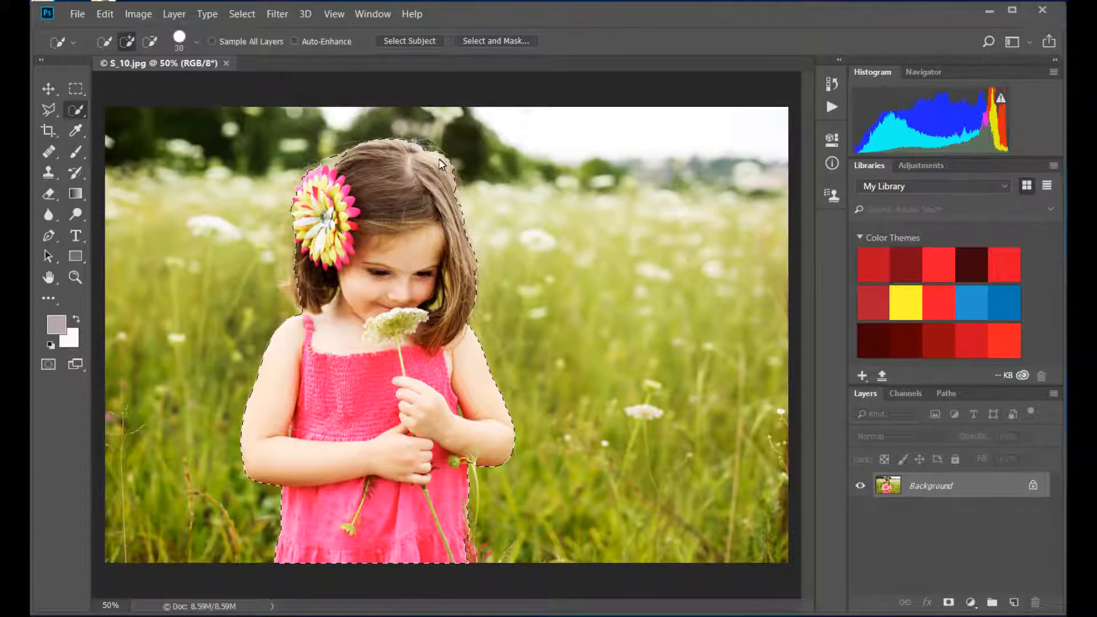
{"action": "left_click", "coordinate": [492, 42]}
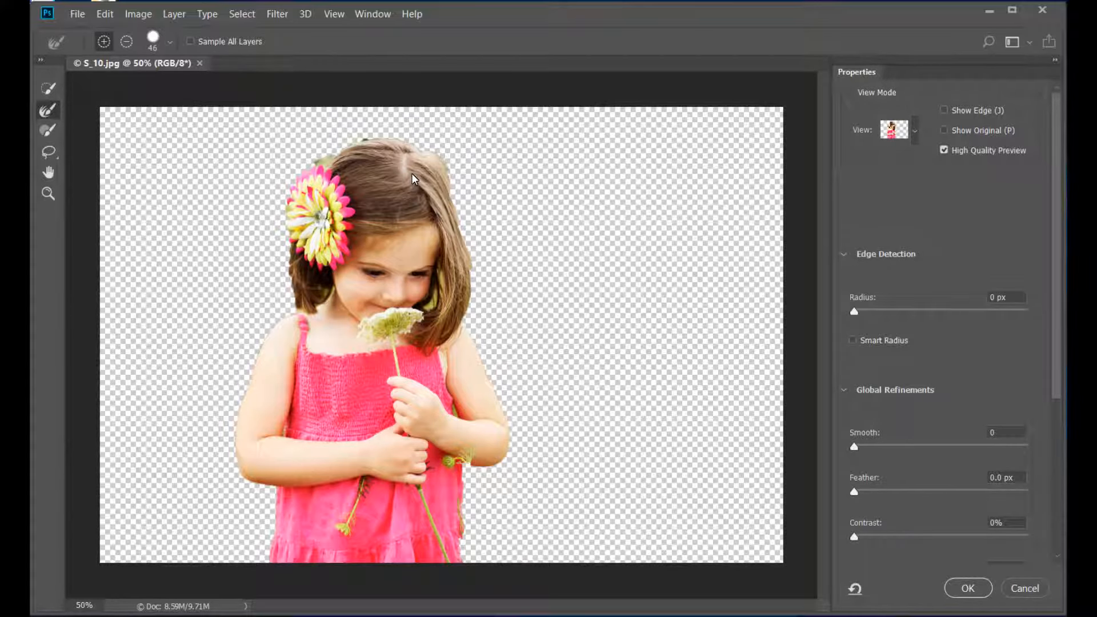
{"action": "scroll", "coordinate": [401, 205], "scroll_direction": "up", "scroll_amount": 1}
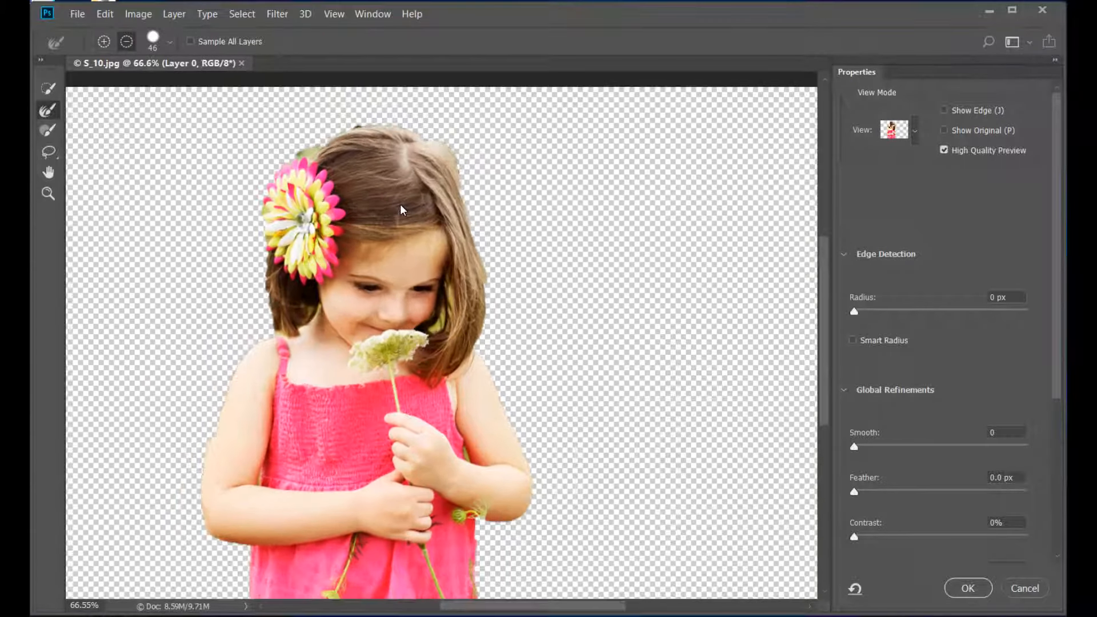
{"action": "left_click", "coordinate": [48, 111]}
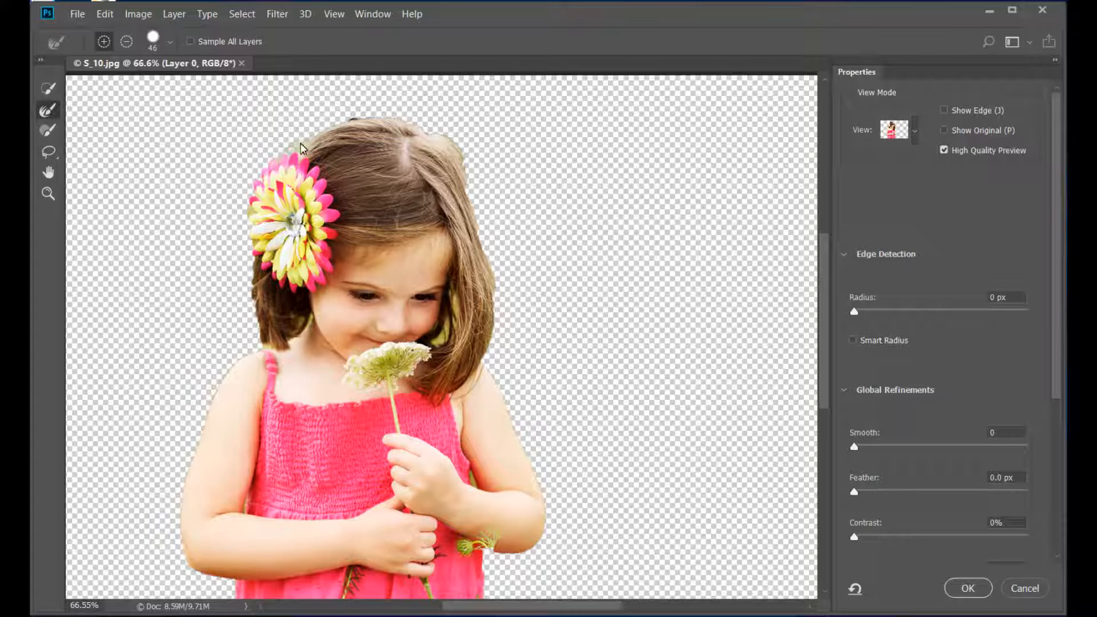
{"action": "left_click_drag", "start_coordinate": [339, 115], "coordinate": [362, 112]}
{"action": "left_click_drag", "start_coordinate": [444, 122], "coordinate": [457, 142]}
{"action": "left_click", "coordinate": [967, 589]}
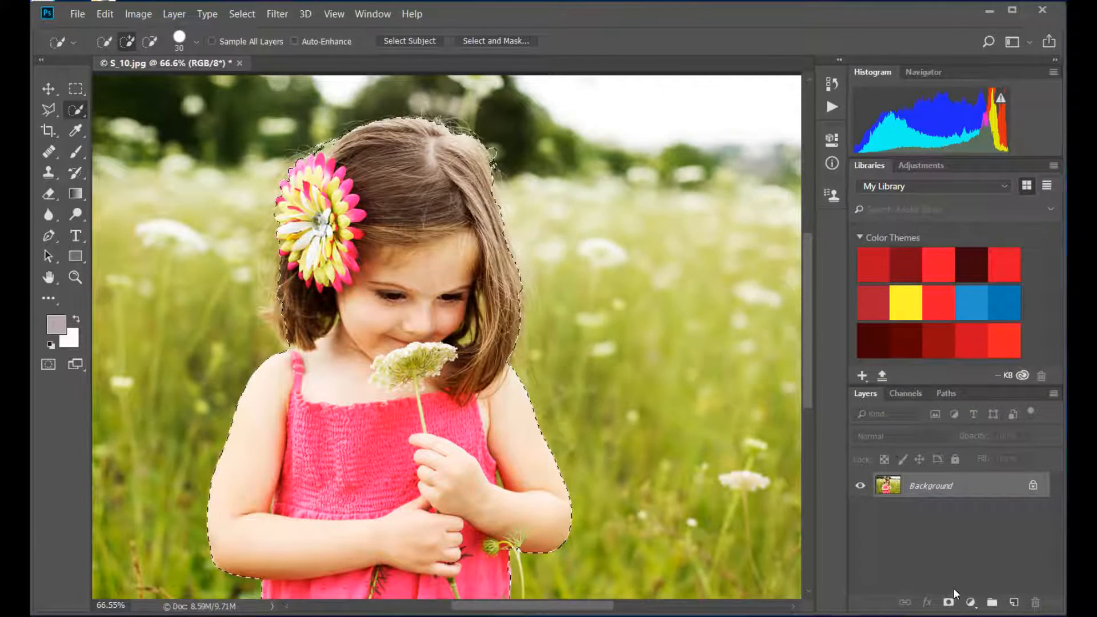
{"action": "left_click", "coordinate": [948, 603]}
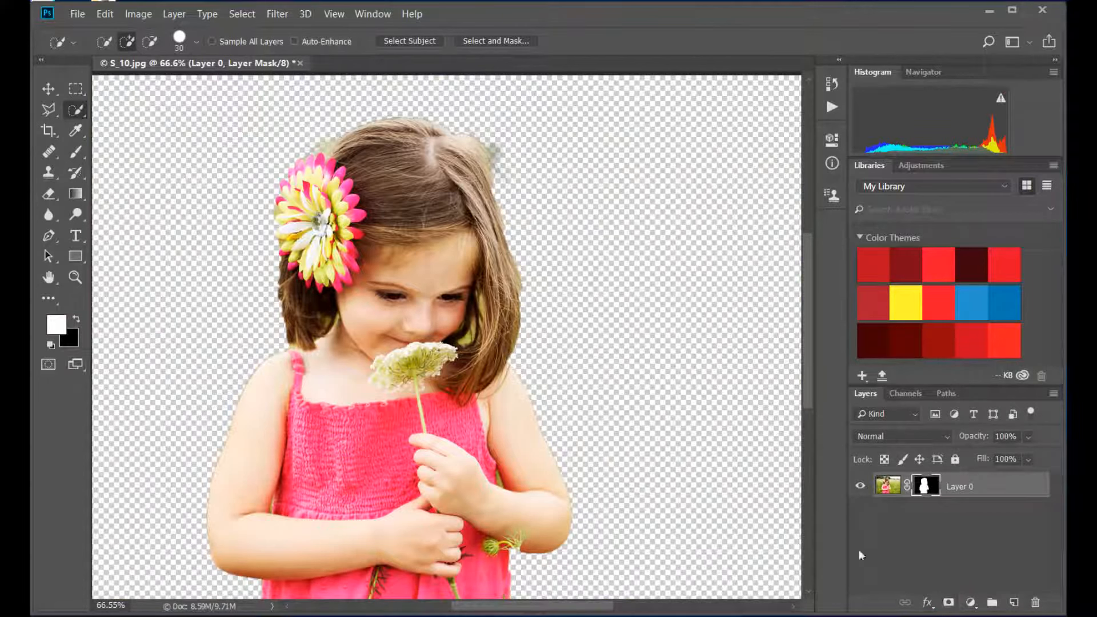
- Choose the Eraser tool for the layer mask and set its brush size to 67 px
{"action": "left_click", "coordinate": [53, 196]}
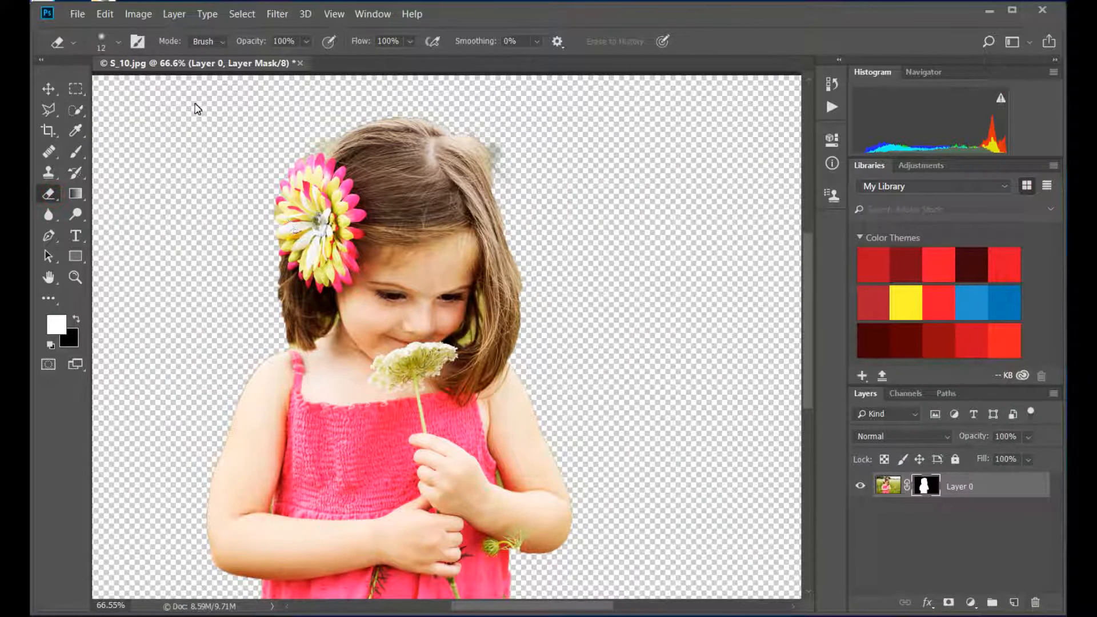
{"action": "scroll", "coordinate": [248, 219], "scroll_direction": "up", "scroll_amount": 3}
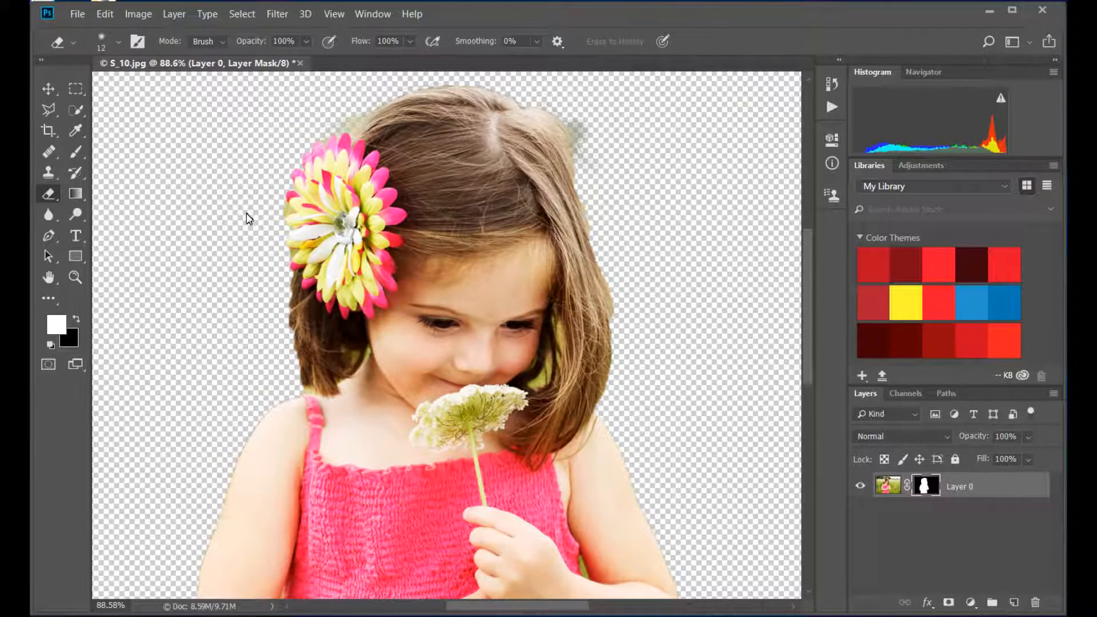
{"action": "scroll", "coordinate": [248, 218], "scroll_direction": "up", "scroll_amount": 1}
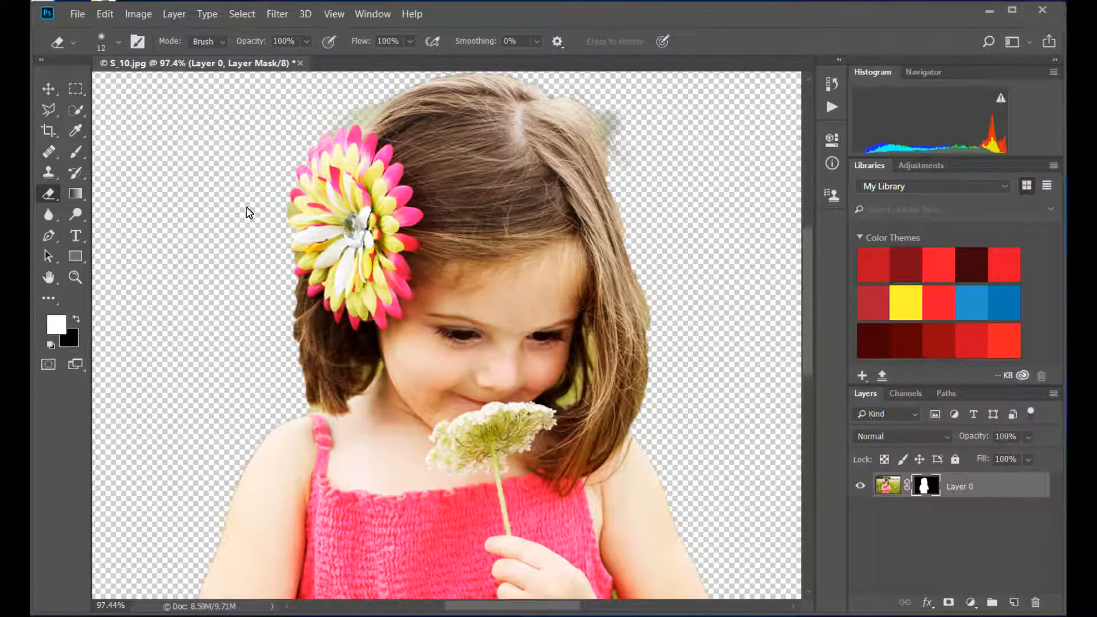
{"action": "left_click", "coordinate": [119, 43]}
{"action": "left_click_drag", "start_coordinate": [130, 98], "coordinate": [158, 99]}
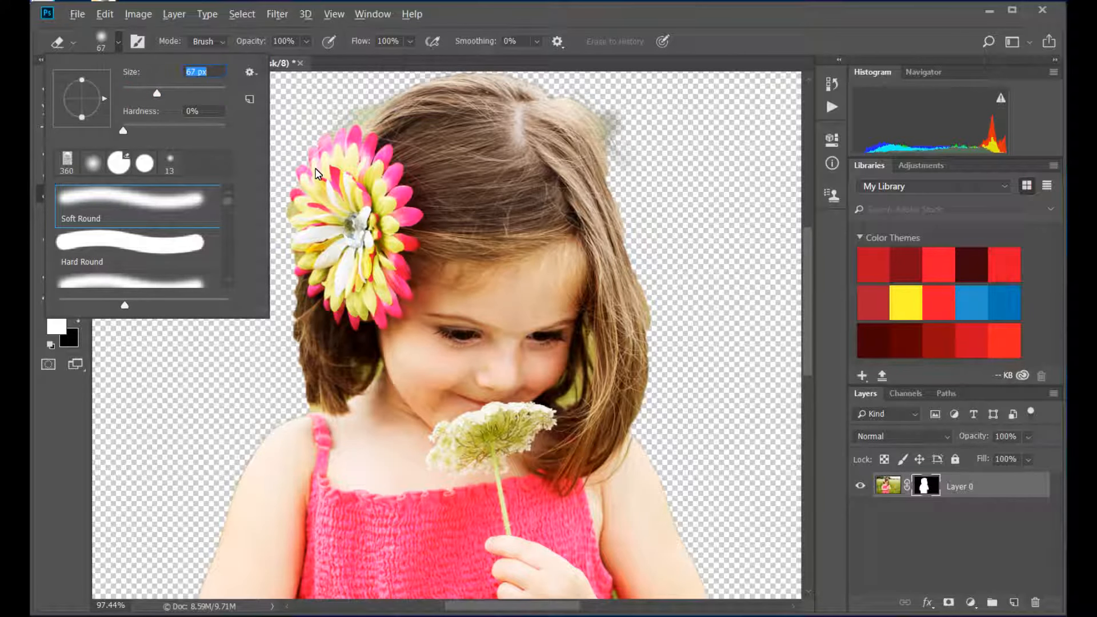
{"action": "left_click", "coordinate": [119, 42]}
- Erase the leftover background fringe on the mask along the outer edge of the hair below the flower clip
{"action": "scroll", "coordinate": [216, 136], "scroll_direction": "up", "scroll_amount": 2}
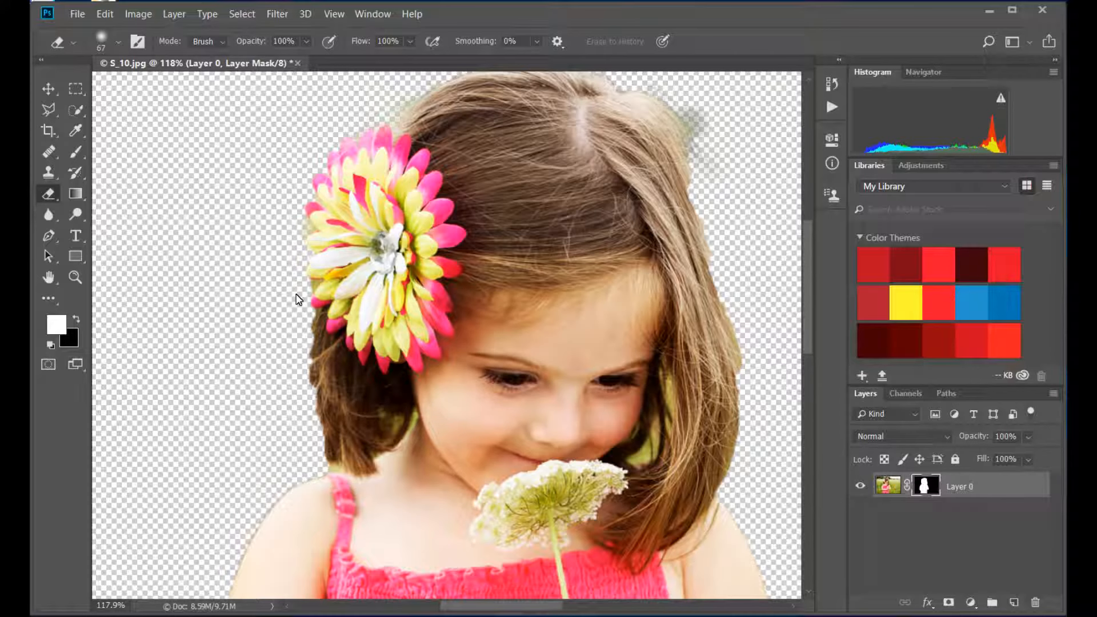
{"action": "scroll", "coordinate": [294, 289], "scroll_direction": "down", "scroll_amount": 2}
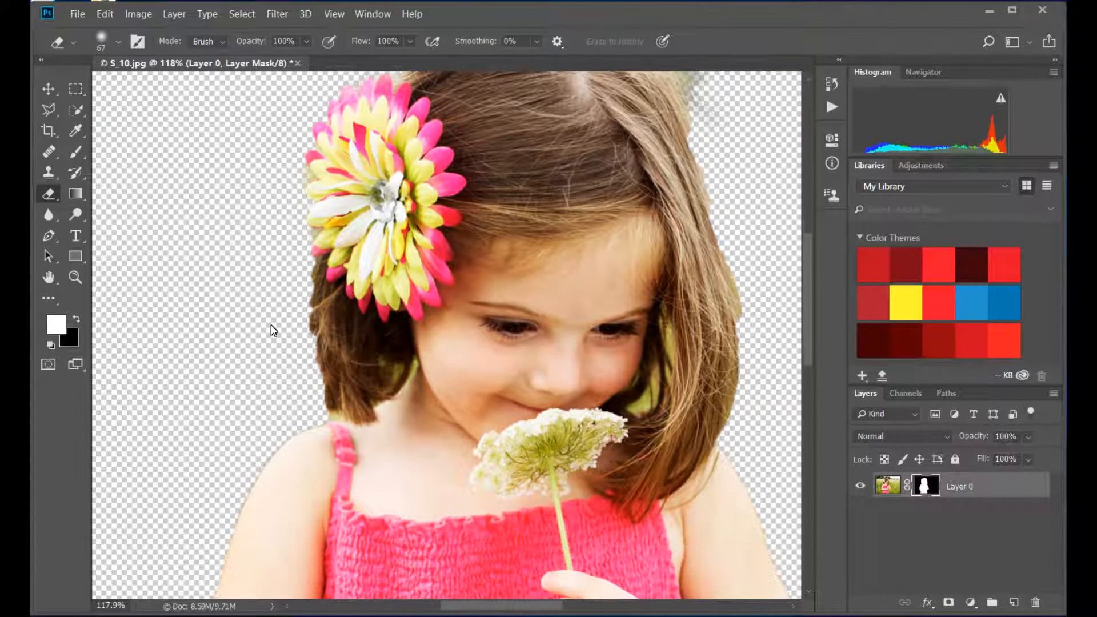
{"action": "left_click", "coordinate": [294, 260]}
{"action": "left_click", "coordinate": [297, 287]}
{"action": "left_click", "coordinate": [296, 314]}
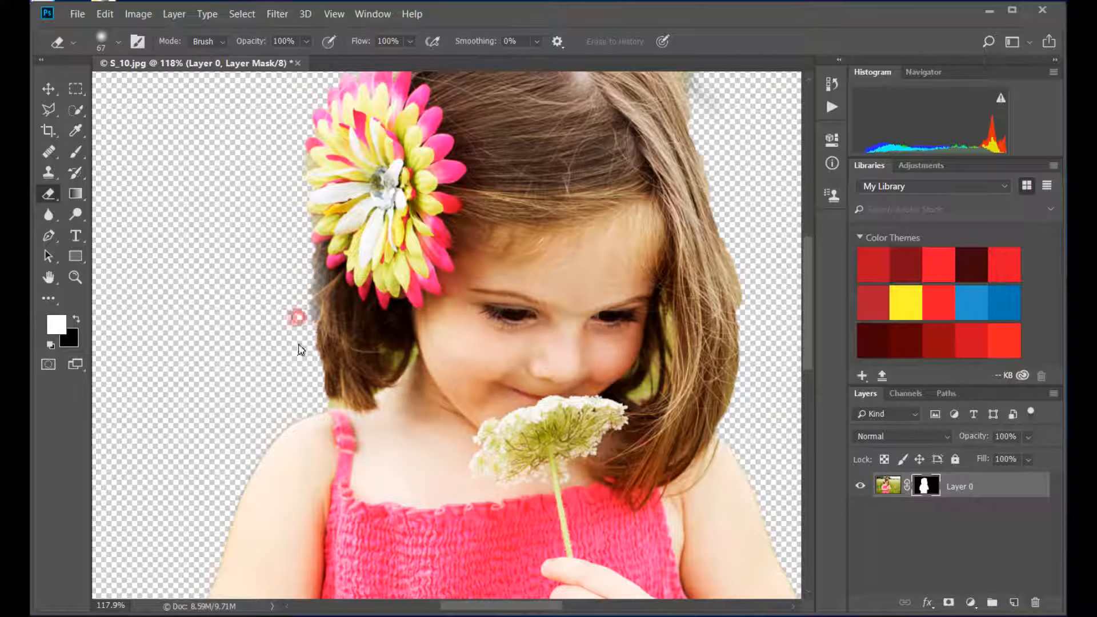
{"action": "left_click", "coordinate": [301, 354]}
{"action": "left_click", "coordinate": [309, 392]}
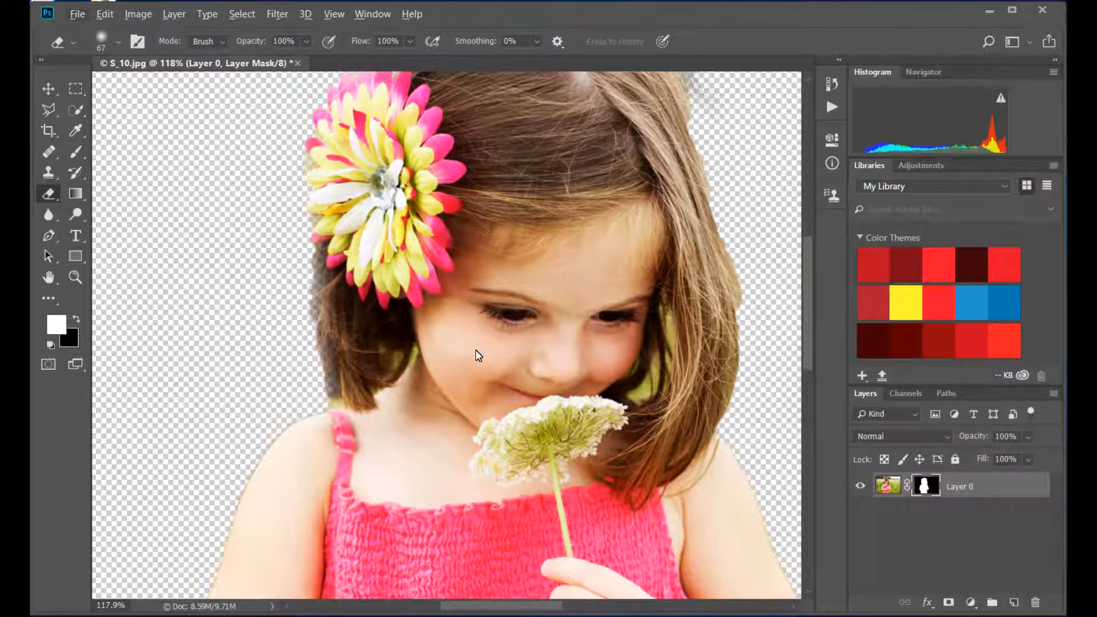
- Erase the green background showing in the gaps between the hair and the face on both sides
{"action": "scroll", "coordinate": [474, 353], "scroll_direction": "down", "scroll_amount": 3}
{"action": "left_click", "coordinate": [398, 305]}
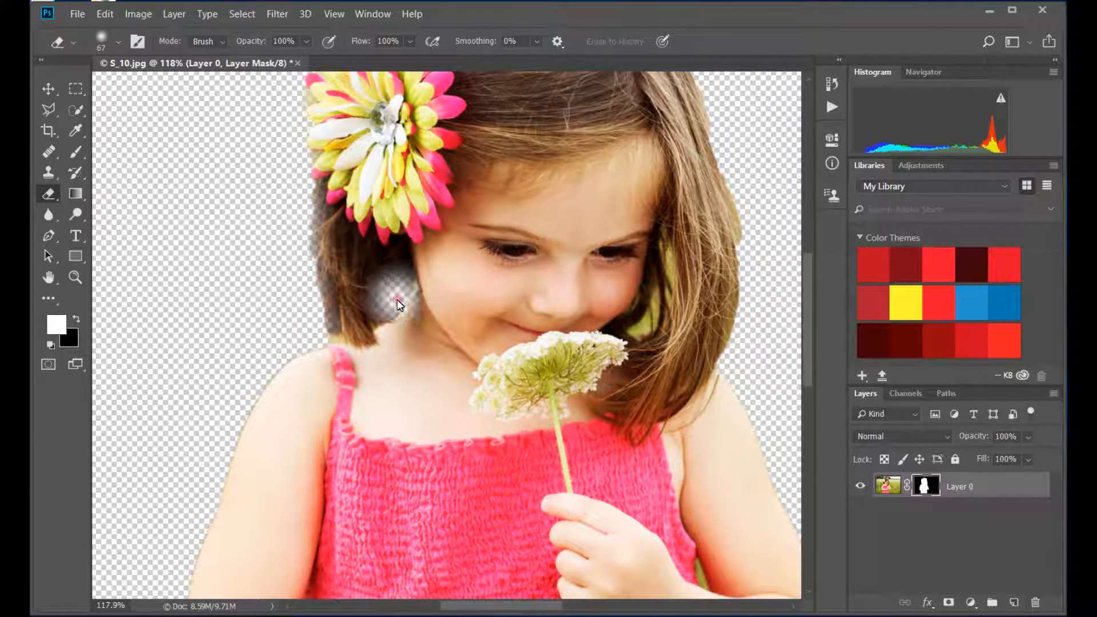
{"action": "left_click", "coordinate": [647, 321]}
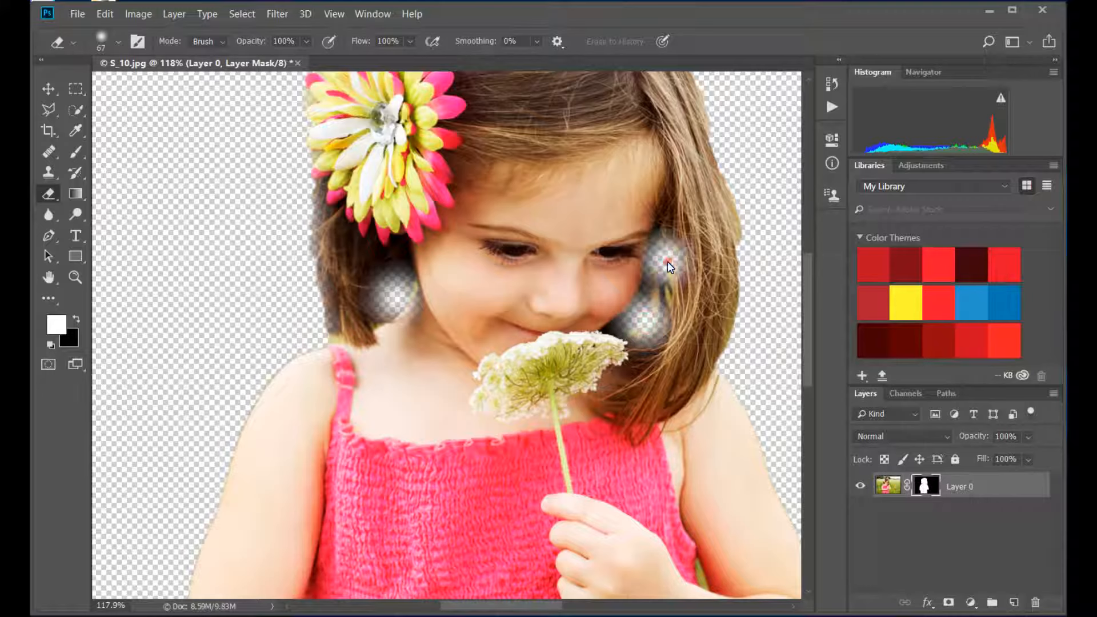
{"action": "left_click", "coordinate": [668, 291]}
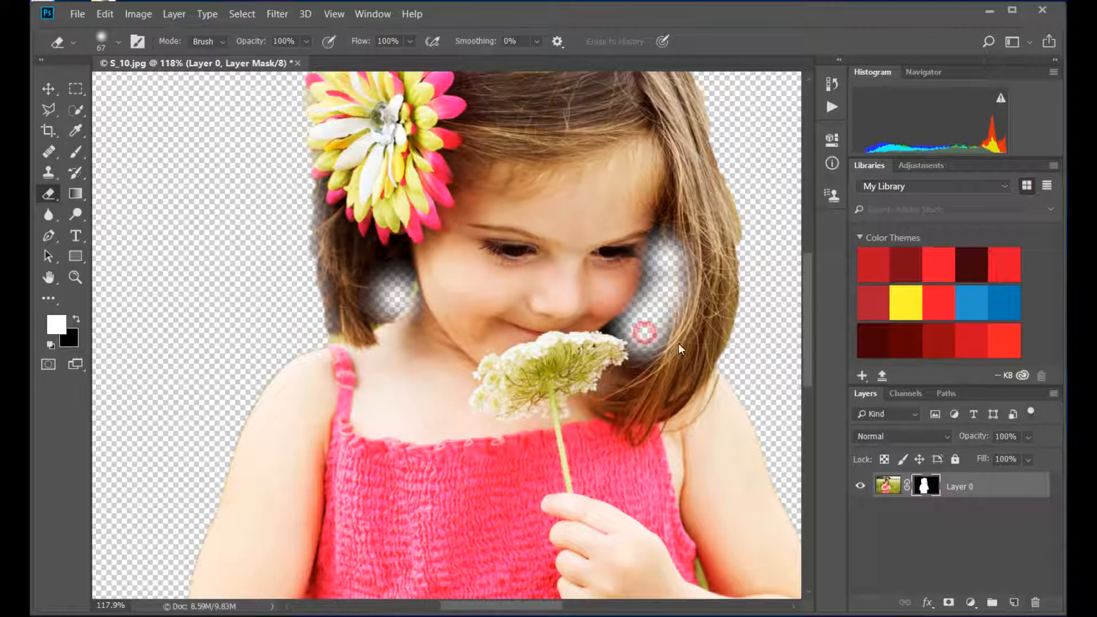
- Erase the dark background remnants outside the top of the hair on the side opposite the flower clip
{"action": "scroll", "coordinate": [688, 348], "scroll_direction": "down", "scroll_amount": 5}
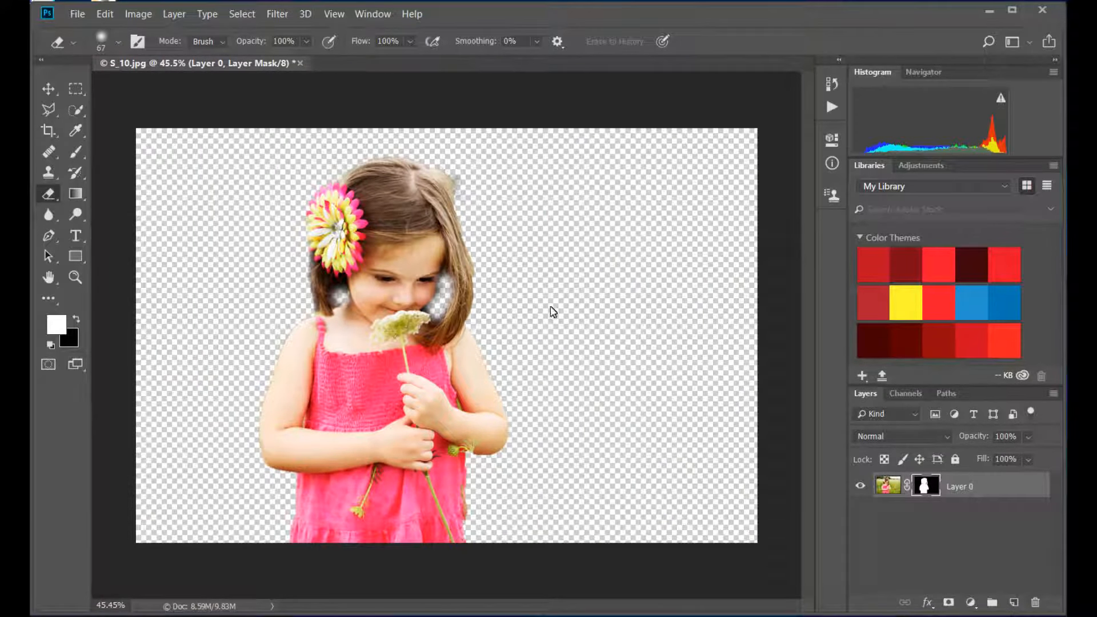
{"action": "scroll", "coordinate": [493, 197], "scroll_direction": "up", "scroll_amount": 5}
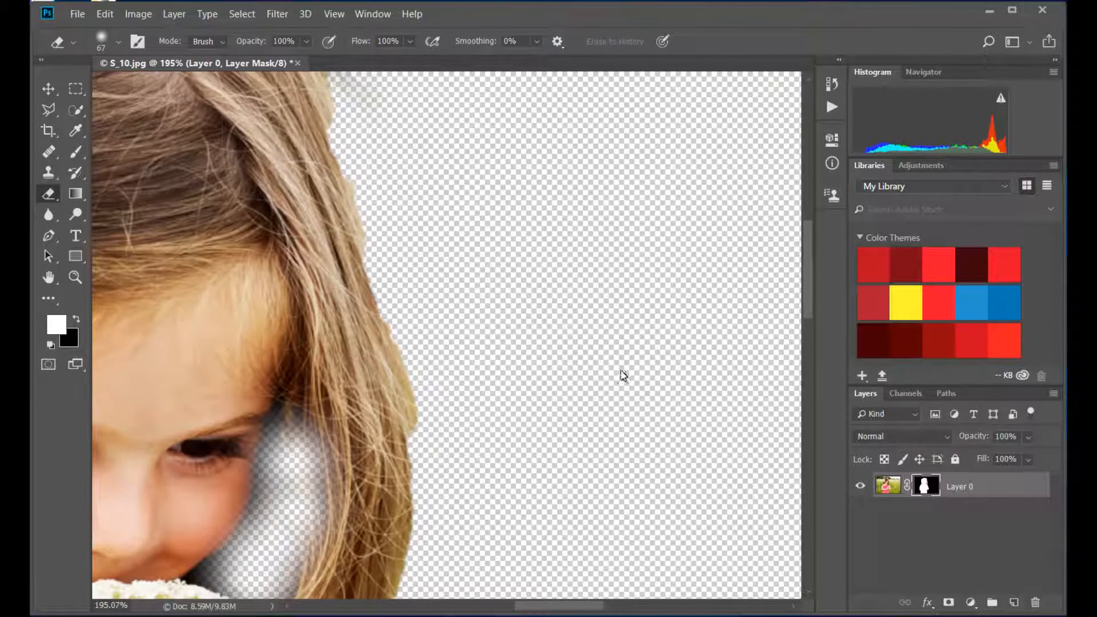
{"action": "scroll", "coordinate": [734, 332], "scroll_direction": "up", "scroll_amount": 3}
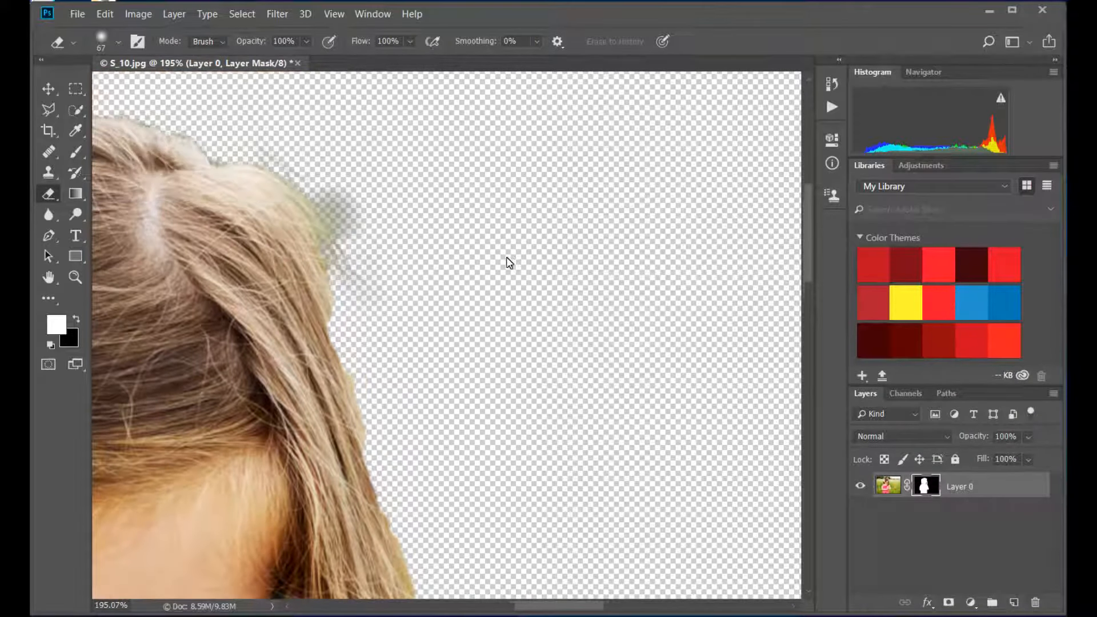
{"action": "mouse_move", "coordinate": [368, 211]}
{"action": "left_mouse_down"}
{"action": "mouse_move", "coordinate": [360, 234]}
{"action": "mouse_move", "coordinate": [351, 203]}
{"action": "mouse_move", "coordinate": [299, 151]}
{"action": "left_mouse_up"}
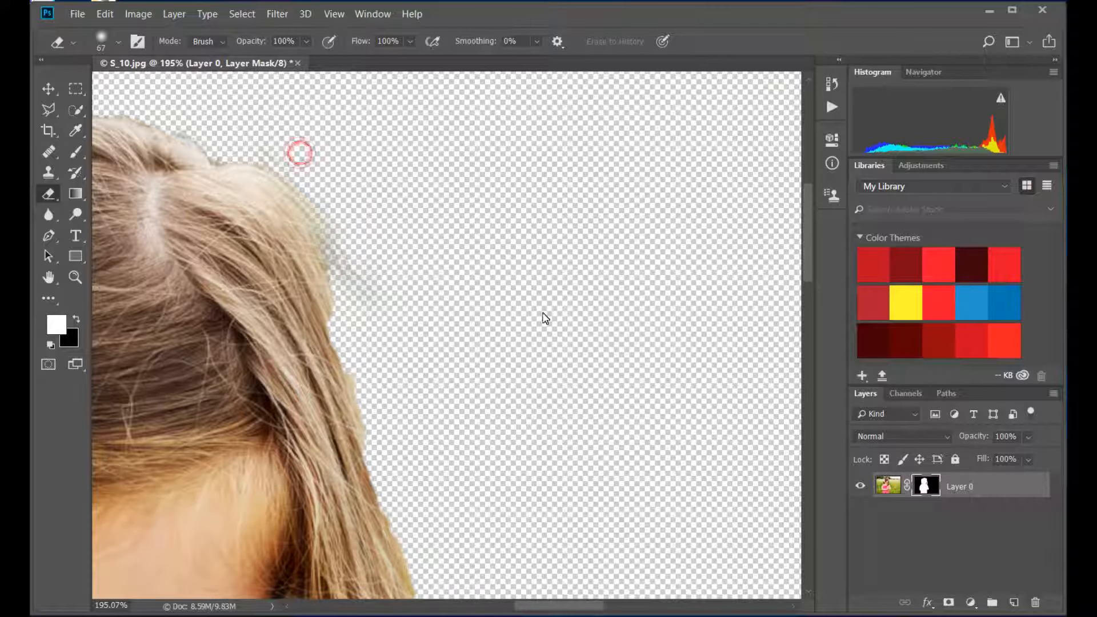
{"action": "left_click_drag", "start_coordinate": [348, 239], "coordinate": [324, 204]}
- Erase the background fringe along the dress's side edge below the elbow near the small green flower bud
{"action": "scroll", "coordinate": [549, 328], "scroll_direction": "down", "scroll_amount": 5}
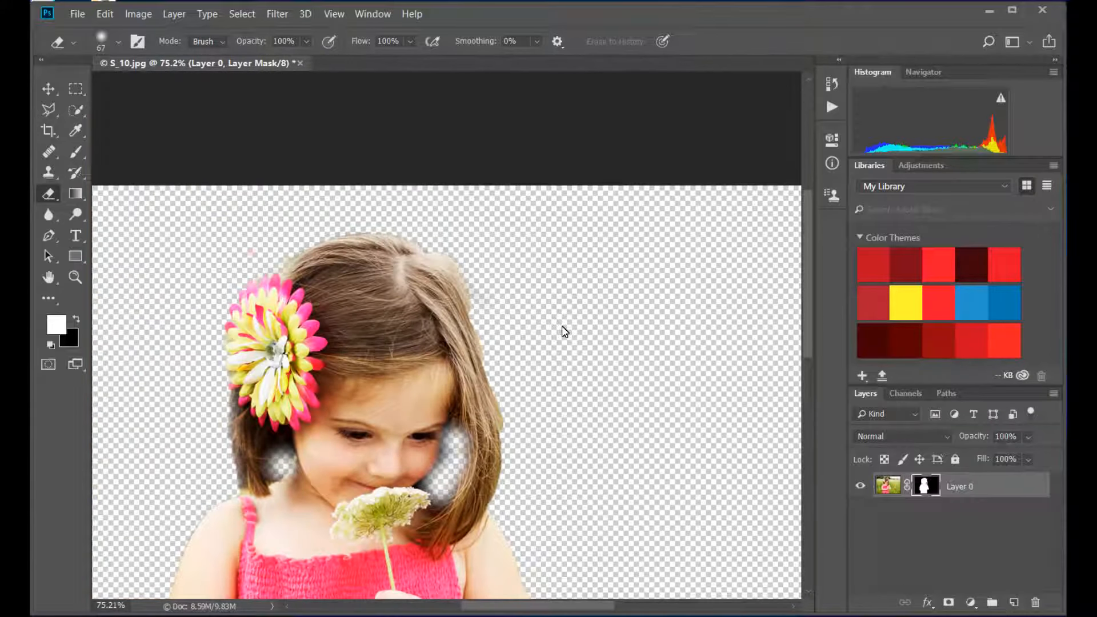
{"action": "scroll", "coordinate": [564, 331], "scroll_direction": "down", "scroll_amount": 6}
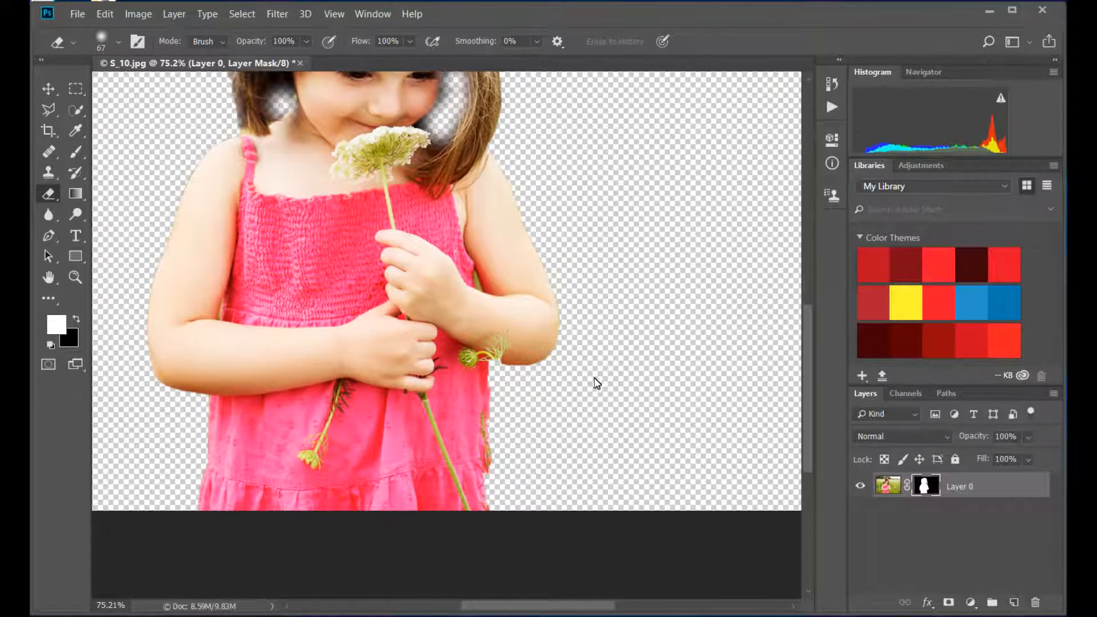
{"action": "scroll", "coordinate": [594, 384], "scroll_direction": "up", "scroll_amount": 3}
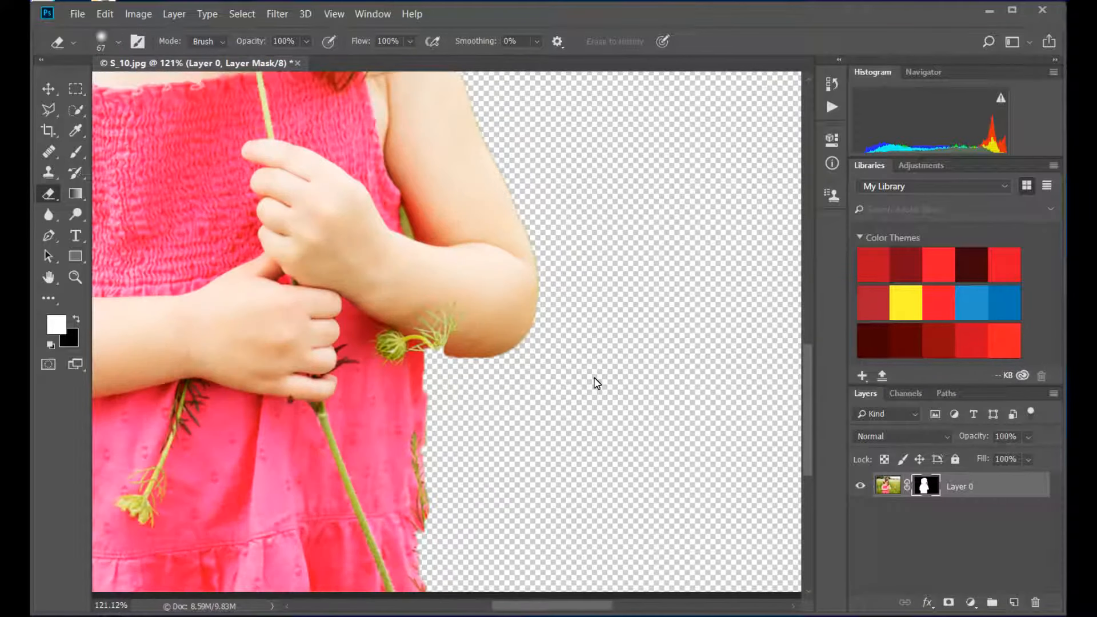
{"action": "scroll", "coordinate": [431, 427], "scroll_direction": "up", "scroll_amount": 2}
{"action": "left_click", "coordinate": [370, 414]}
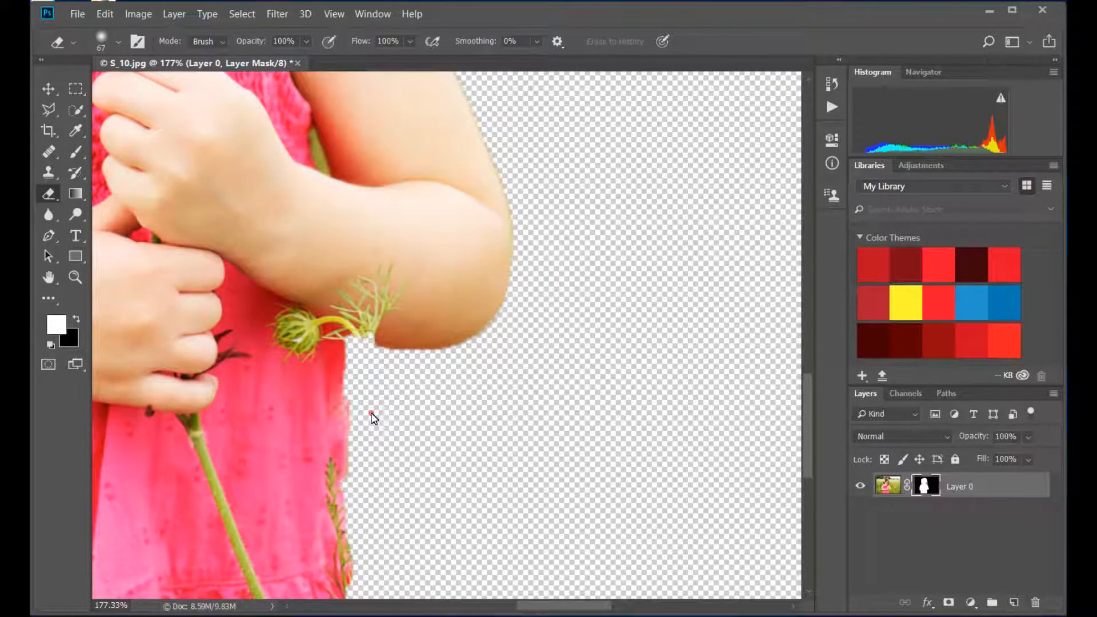
{"action": "left_click", "coordinate": [373, 448]}
{"action": "left_click", "coordinate": [372, 465]}
{"action": "left_click", "coordinate": [370, 539]}
{"action": "left_click", "coordinate": [372, 561]}
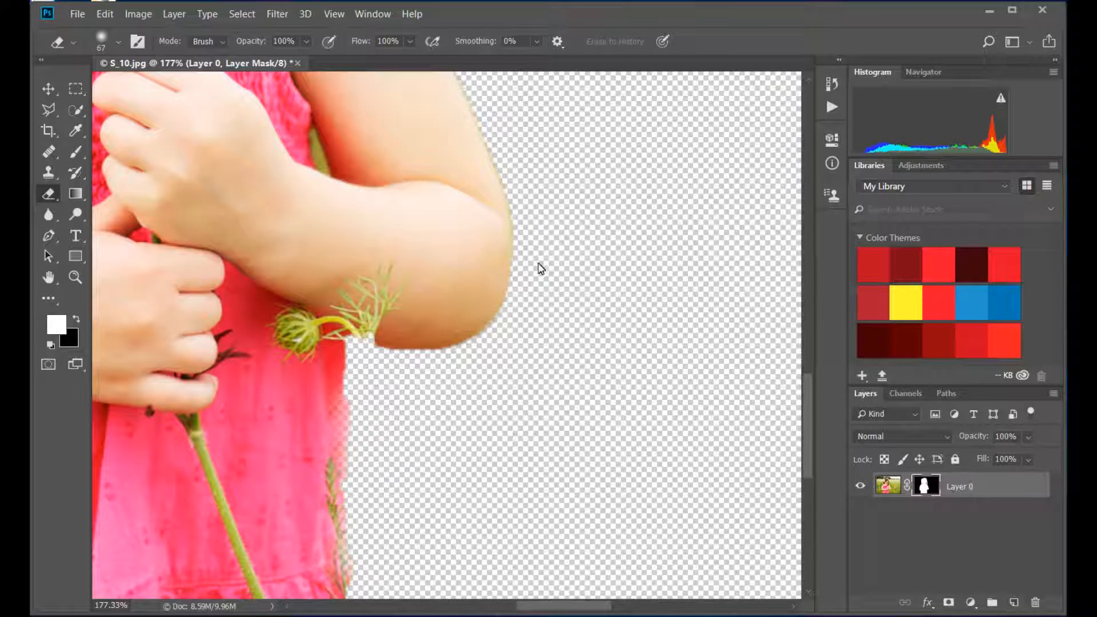
- Erase the background fringe along the outer edge of the arm above the small green flower bud
{"action": "scroll", "coordinate": [566, 268], "scroll_direction": "up", "scroll_amount": 3}
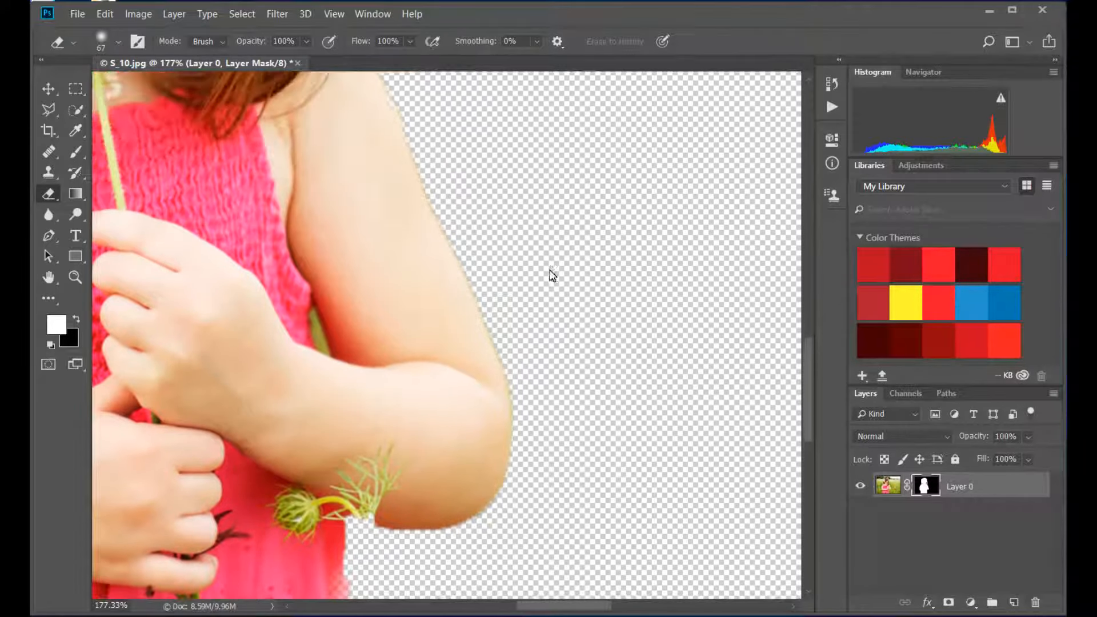
{"action": "left_click", "coordinate": [433, 164]}
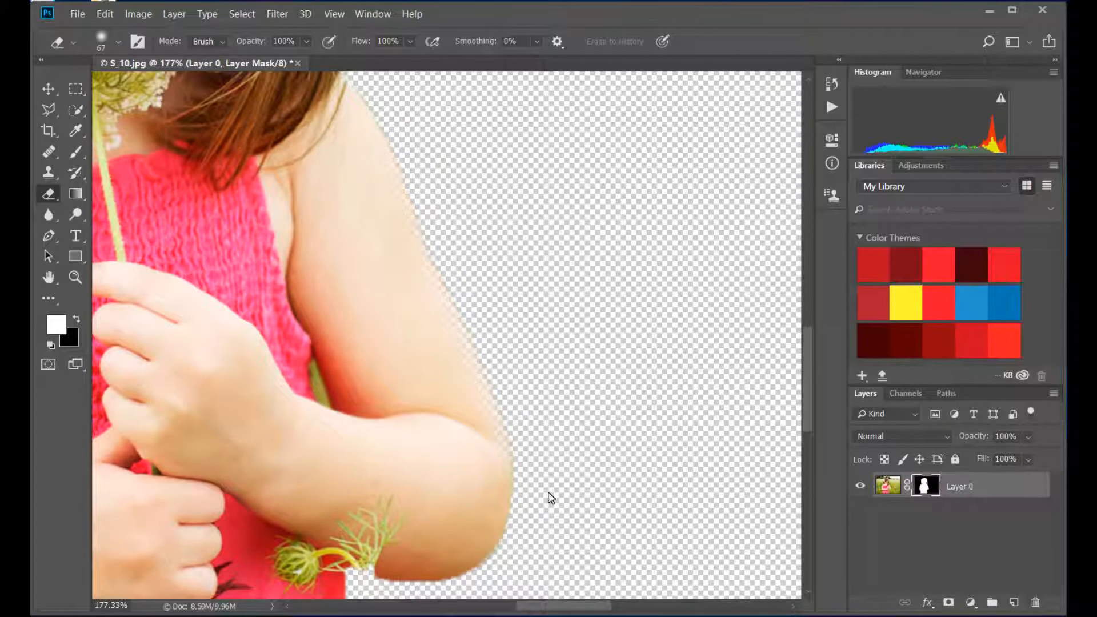
{"action": "scroll", "coordinate": [596, 393], "scroll_direction": "up", "scroll_amount": 1}
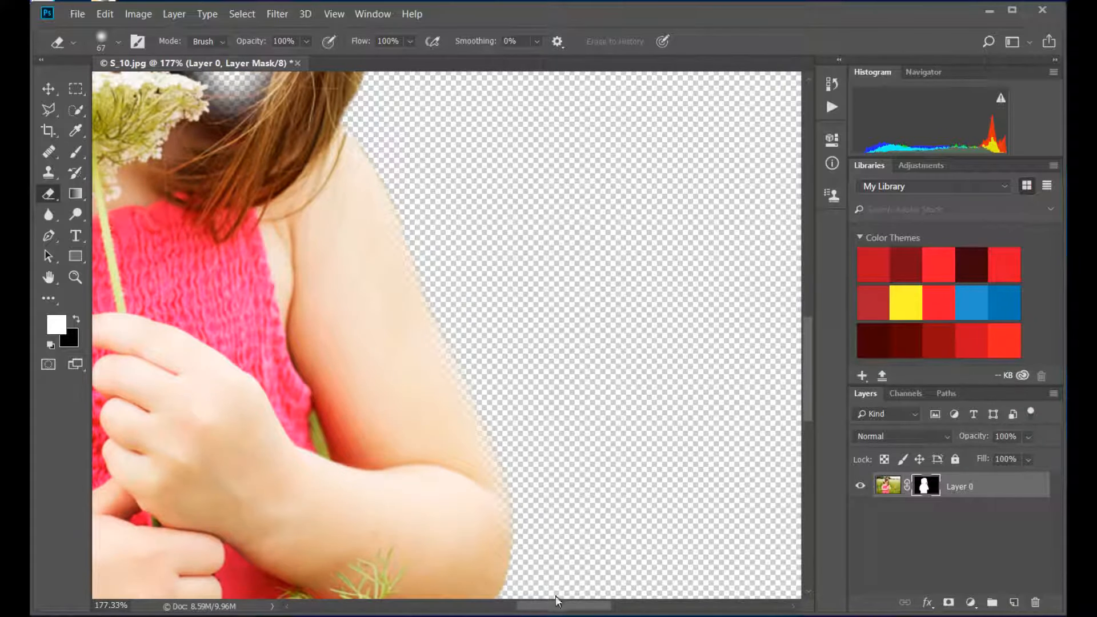
- Erase the background fringe around the outer edge and elbow of the arm on the flower clip's side, and down the dress edge below it
{"action": "left_click_drag", "start_coordinate": [558, 609], "coordinate": [467, 609]}
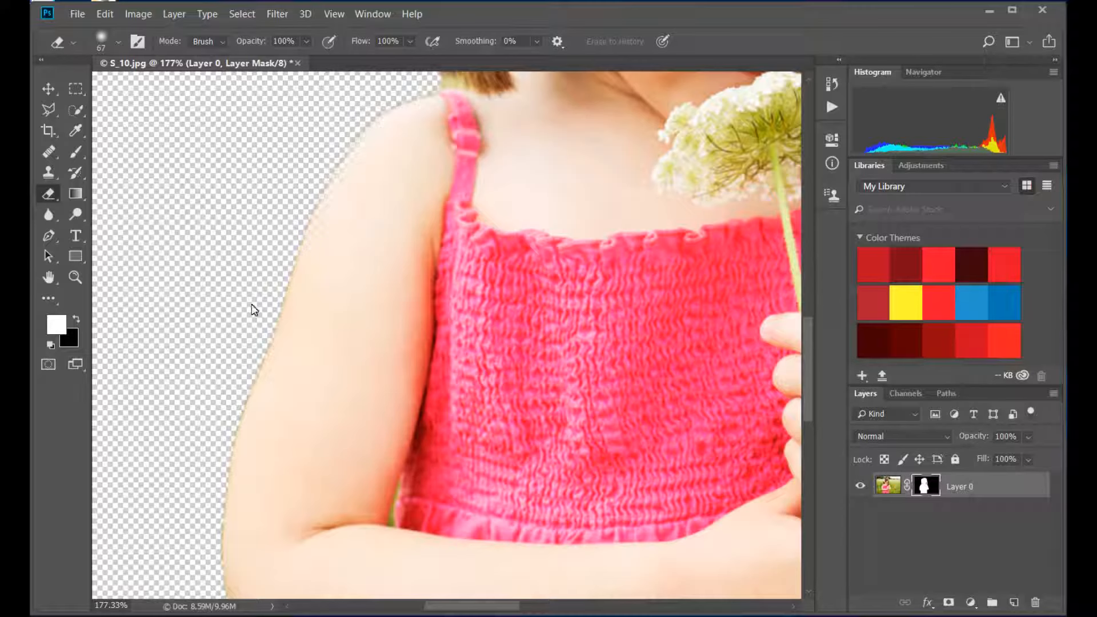
{"action": "scroll", "coordinate": [306, 277], "scroll_direction": "down", "scroll_amount": 5}
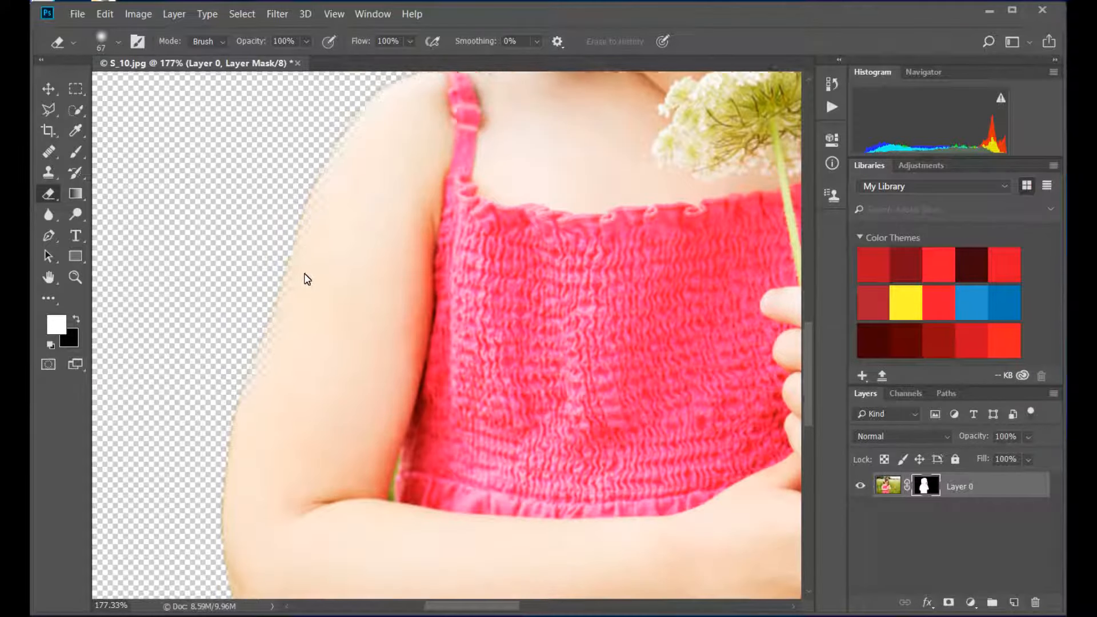
{"action": "left_click", "coordinate": [208, 211]}
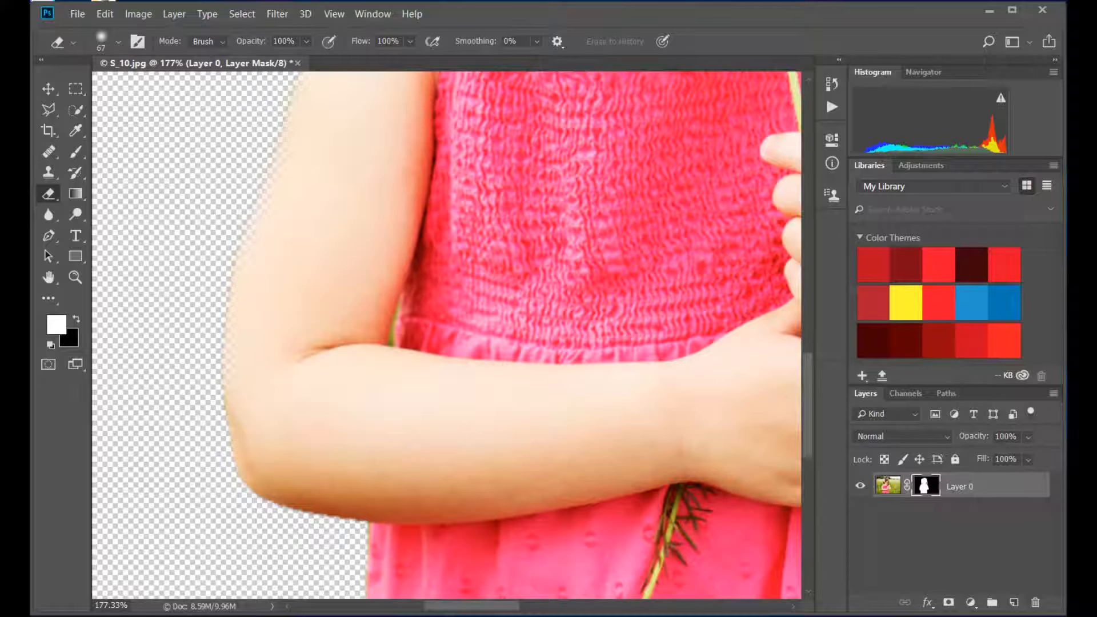
{"action": "scroll", "coordinate": [225, 473], "scroll_direction": "down", "scroll_amount": 3}
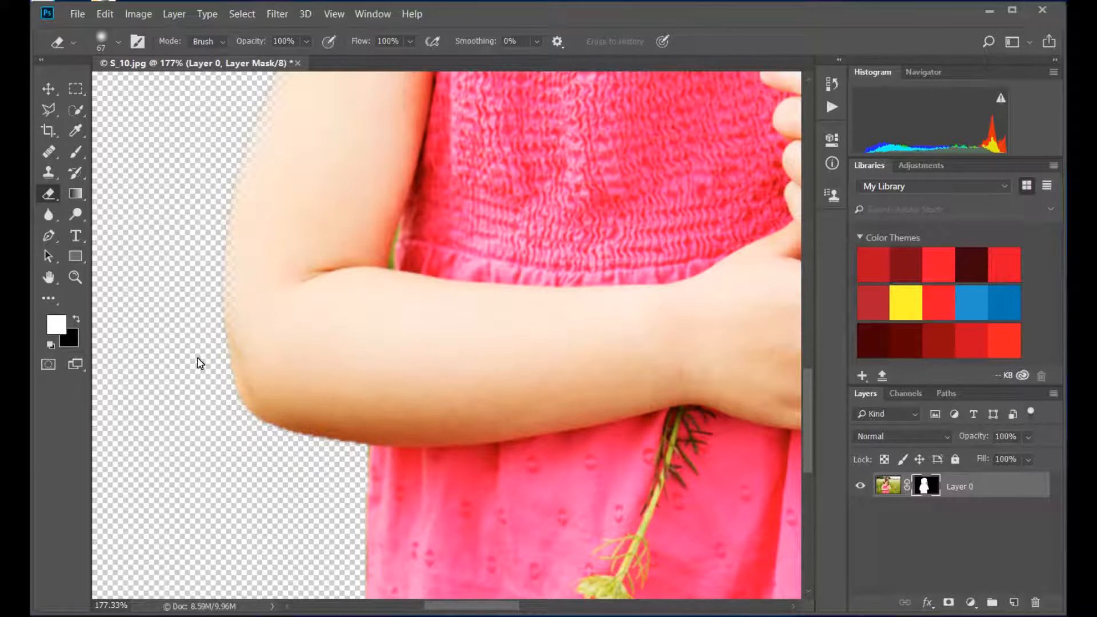
{"action": "mouse_move", "coordinate": [241, 449]}
{"action": "left_mouse_down"}
{"action": "mouse_move", "coordinate": [343, 479]}
{"action": "mouse_move", "coordinate": [337, 596]}
{"action": "mouse_move", "coordinate": [327, 535]}
{"action": "left_mouse_up"}
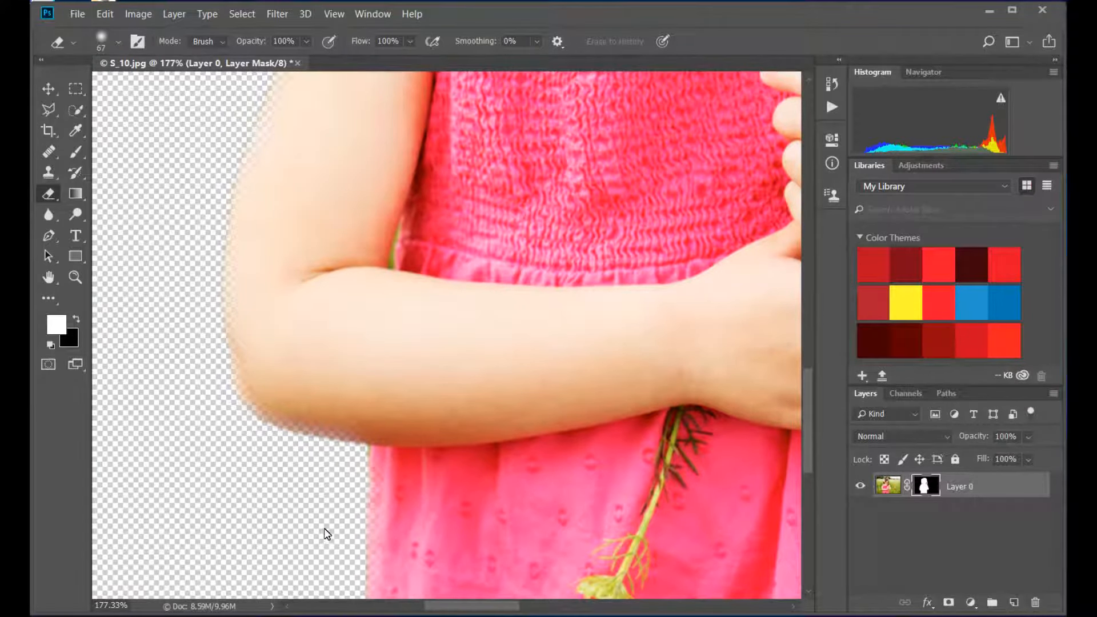
{"action": "scroll", "coordinate": [324, 526], "scroll_direction": "down", "scroll_amount": 5}
{"action": "left_click_drag", "start_coordinate": [334, 451], "coordinate": [315, 537]}
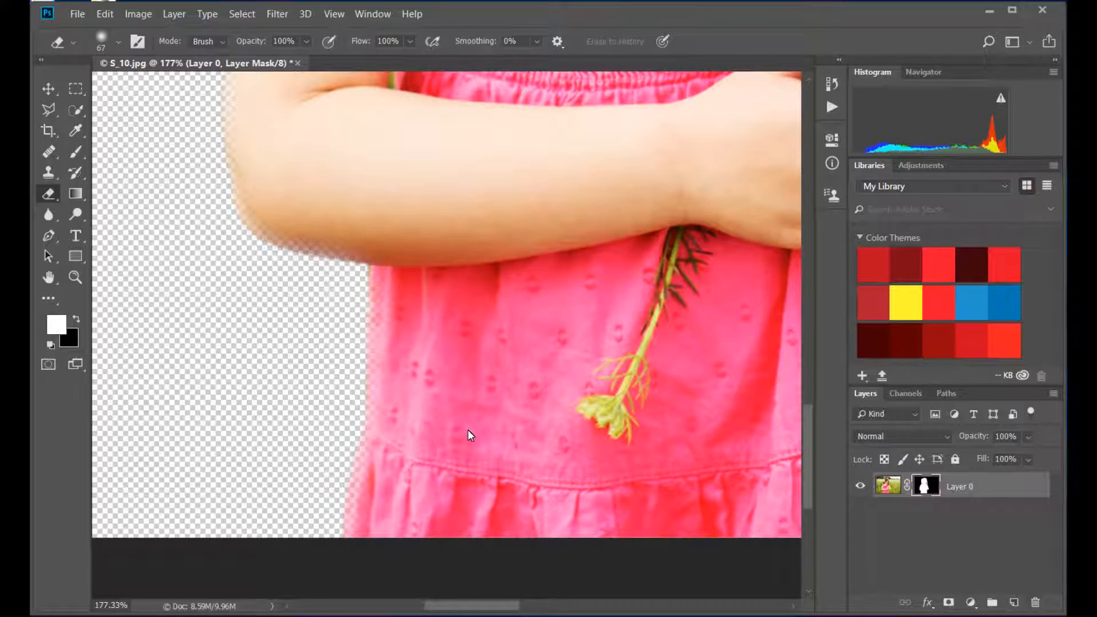
- Move the girl's cutout sideways to the horizontal middle of the canvas with the Move tool
{"action": "scroll", "coordinate": [468, 430], "scroll_direction": "up", "scroll_amount": 2}
{"action": "scroll", "coordinate": [471, 431], "scroll_direction": "down", "scroll_amount": 4}
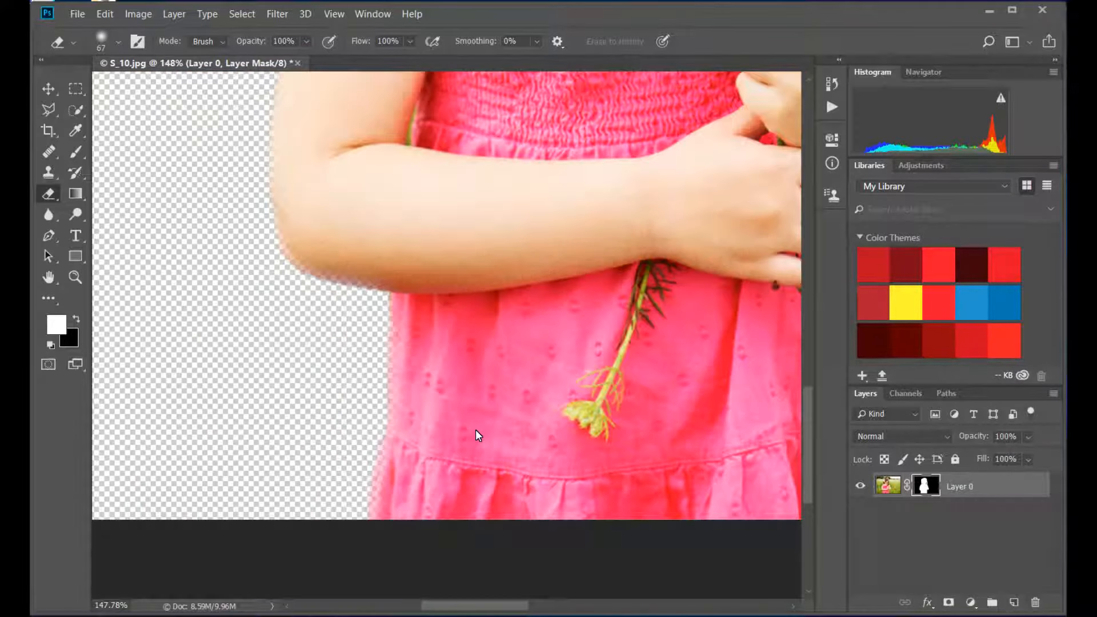
{"action": "scroll", "coordinate": [475, 431], "scroll_direction": "down", "scroll_amount": 5}
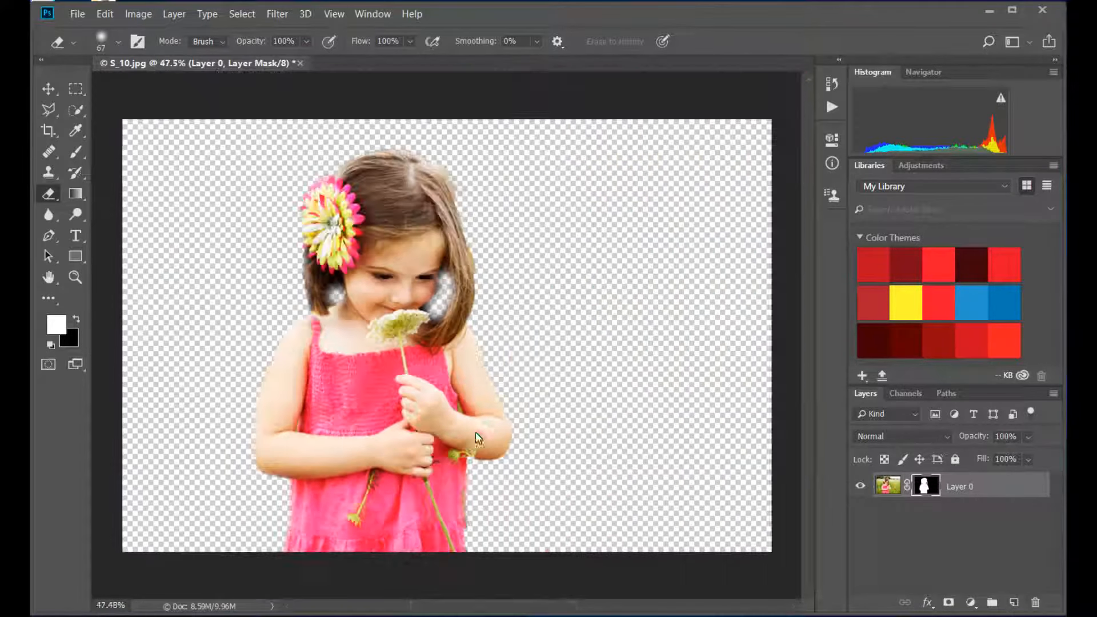
{"action": "scroll", "coordinate": [505, 336], "scroll_direction": "down", "scroll_amount": 1}
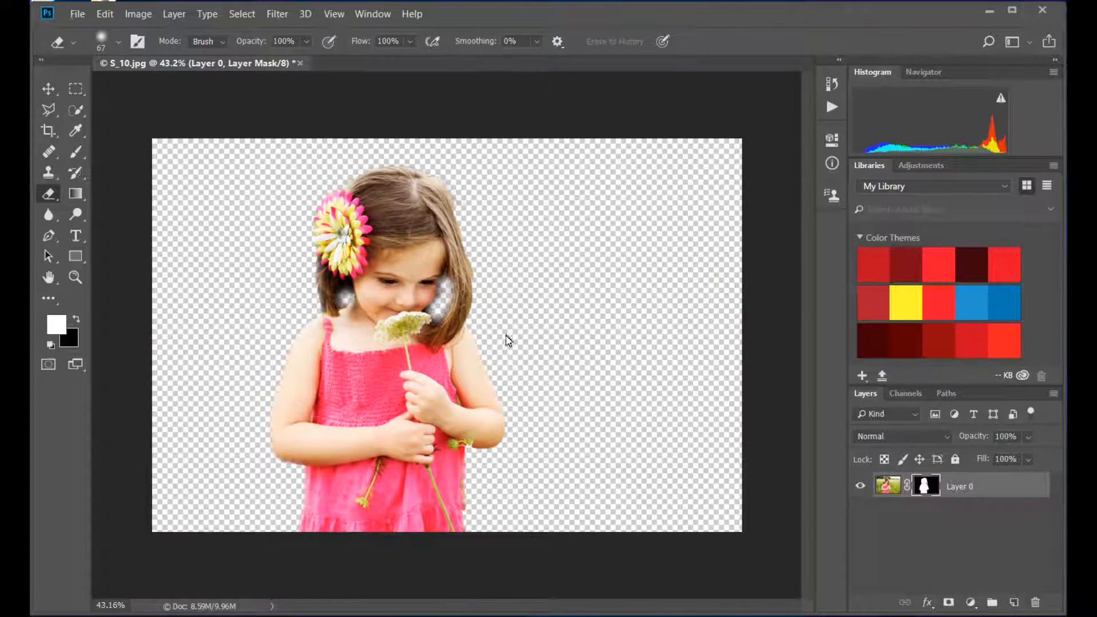
{"action": "scroll", "coordinate": [509, 343], "scroll_direction": "down", "scroll_amount": 3}
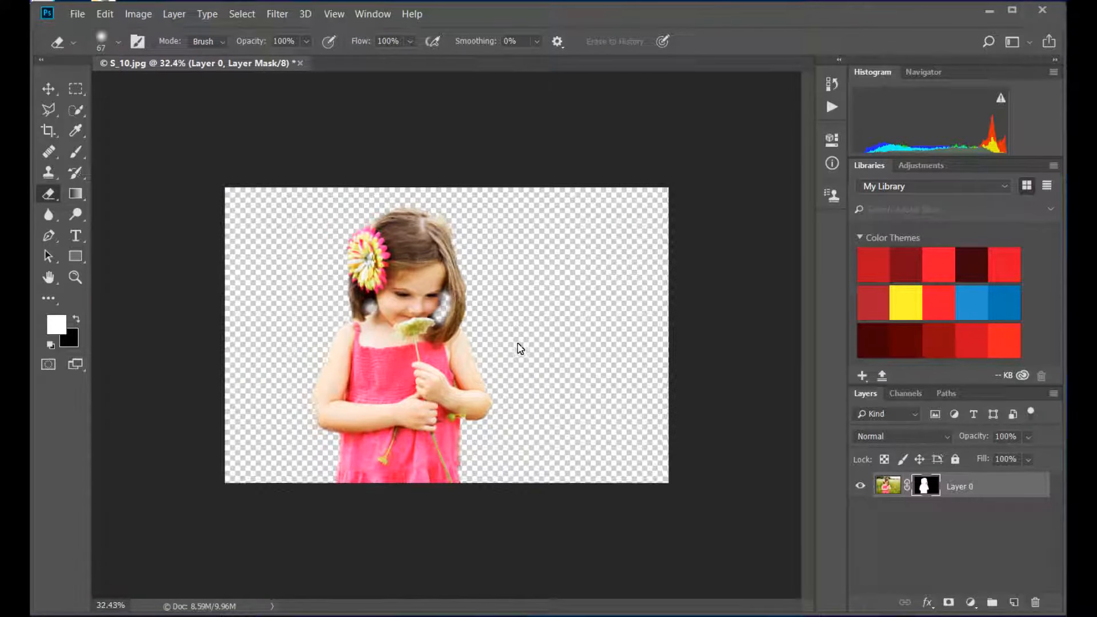
{"action": "scroll", "coordinate": [520, 347], "scroll_direction": "up", "scroll_amount": 2}
{"action": "left_click", "coordinate": [50, 90]}
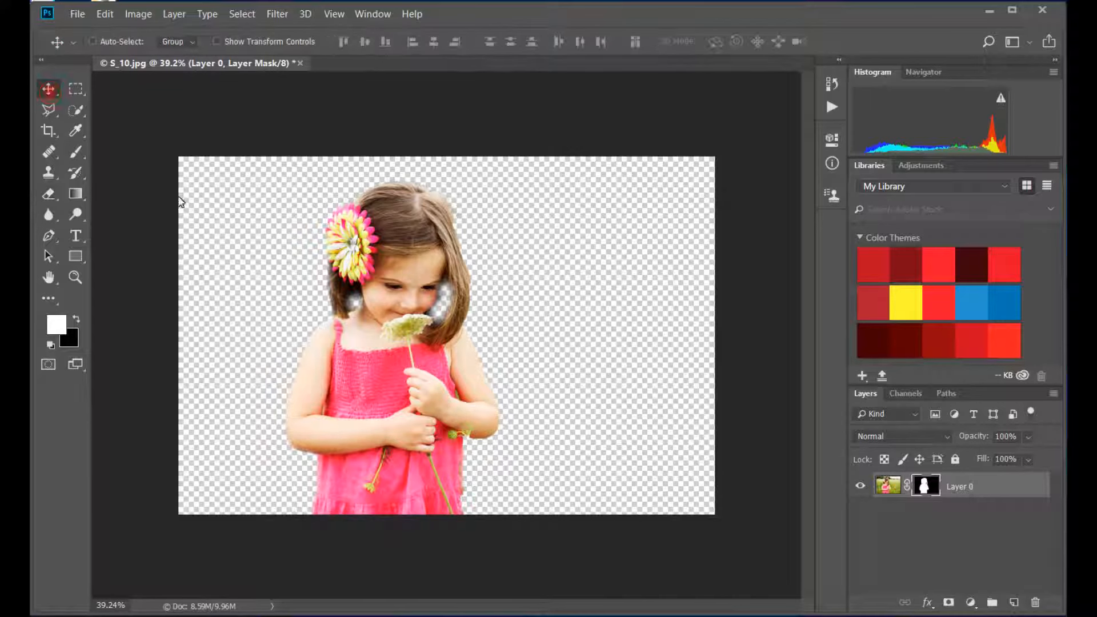
{"action": "mouse_move", "coordinate": [406, 331]}
{"action": "left_mouse_down"}
{"action": "mouse_move", "coordinate": [464, 320]}
{"action": "mouse_move", "coordinate": [416, 323]}
{"action": "left_mouse_up"}
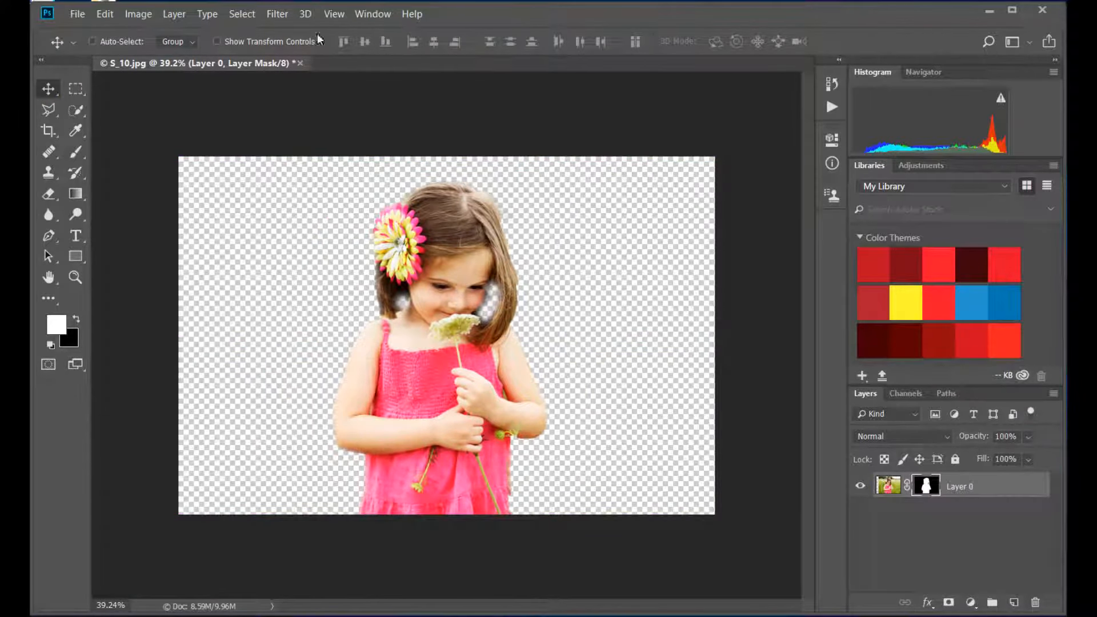
- Start saving a copy of the cutout in the Samples folder in JPEG format
{"action": "left_click", "coordinate": [76, 15]}
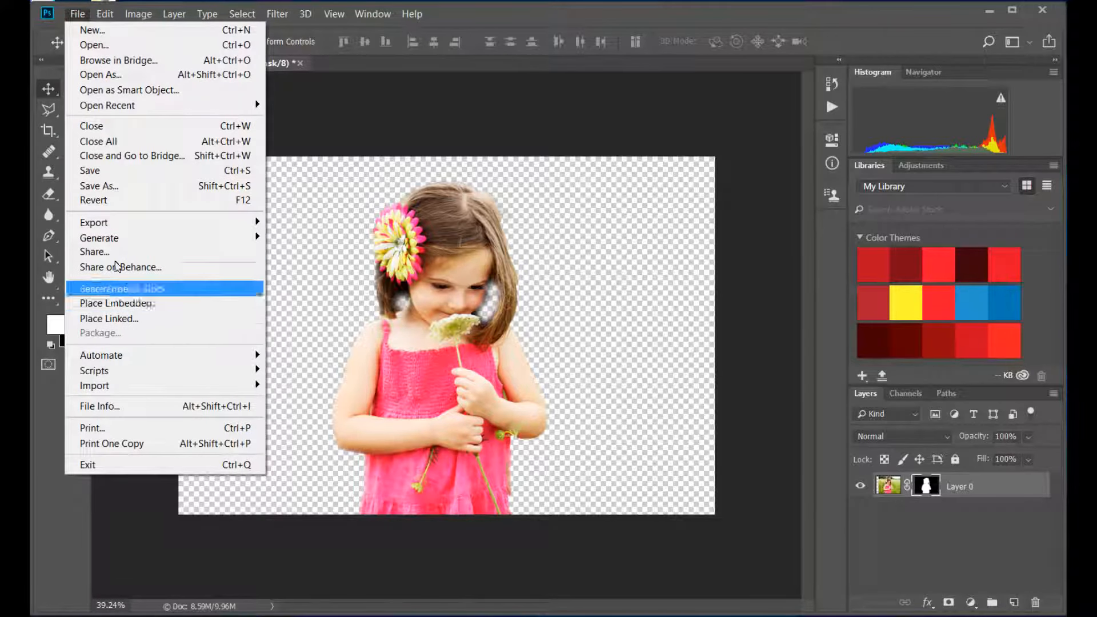
{"action": "left_click", "coordinate": [112, 189]}
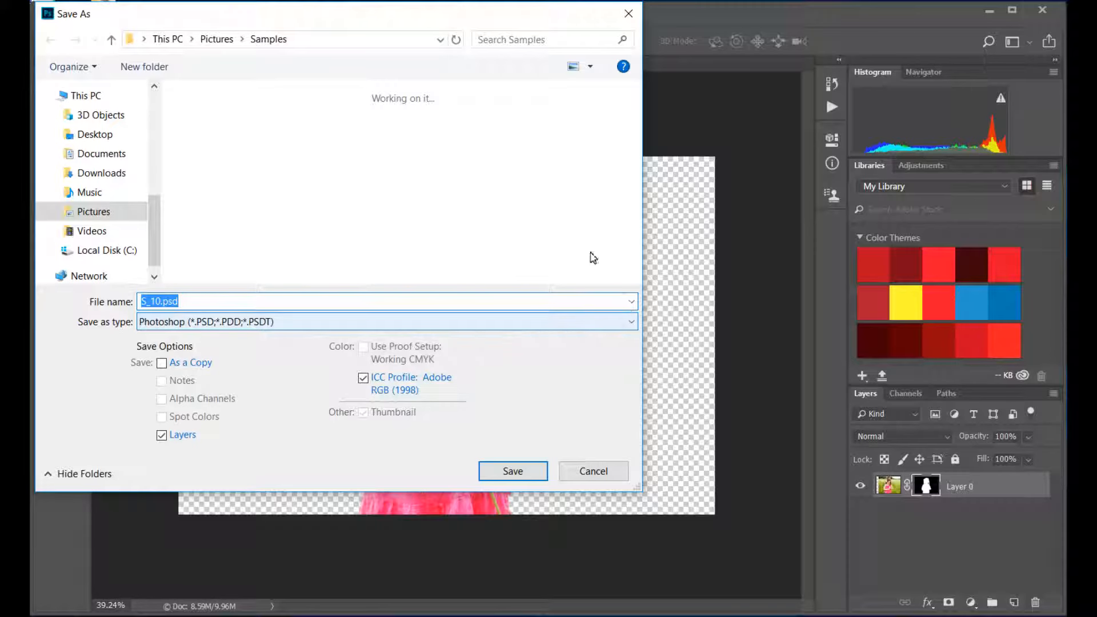
{"action": "left_click", "coordinate": [632, 323]}
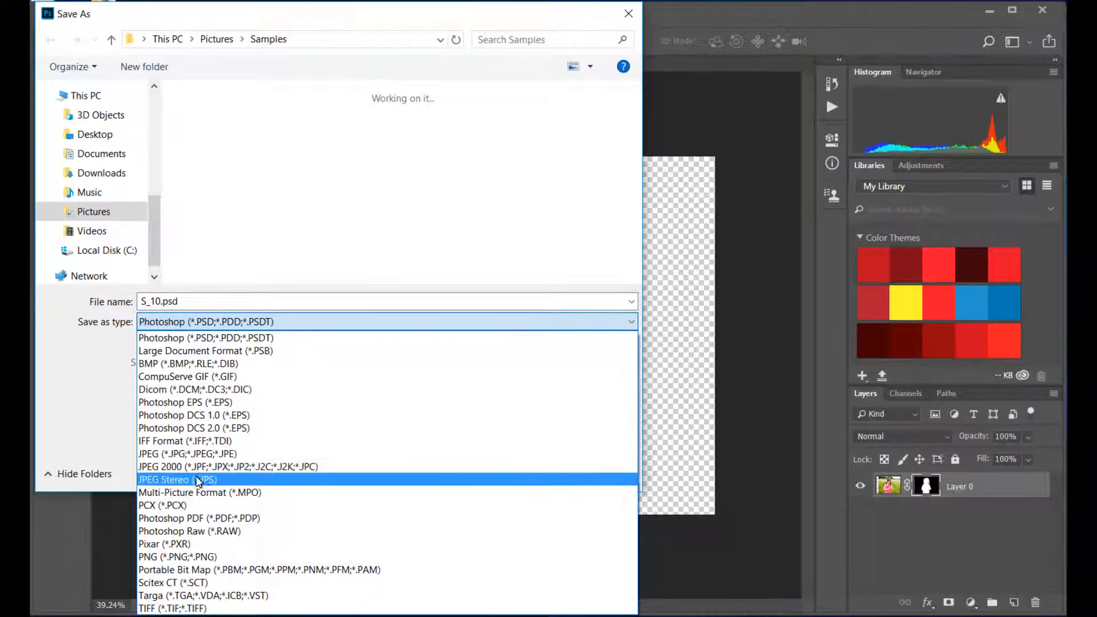
{"action": "left_click", "coordinate": [204, 453]}
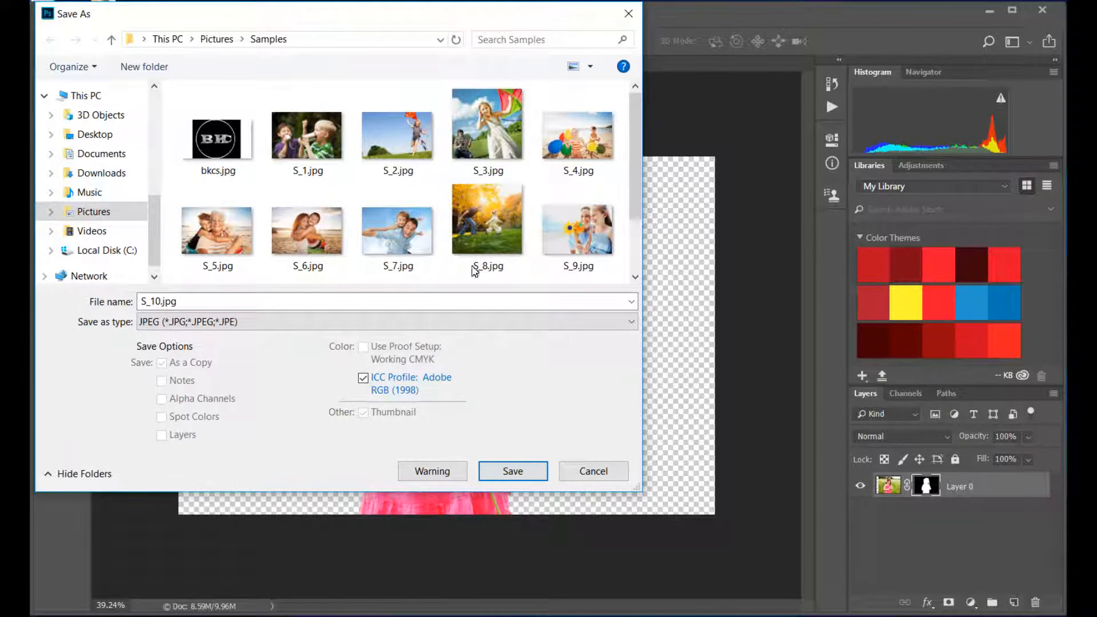
- Keep the existing S_10.jpg from being overwritten and save the JPEG copy as S_11.jpg instead
{"action": "left_click", "coordinate": [506, 471]}
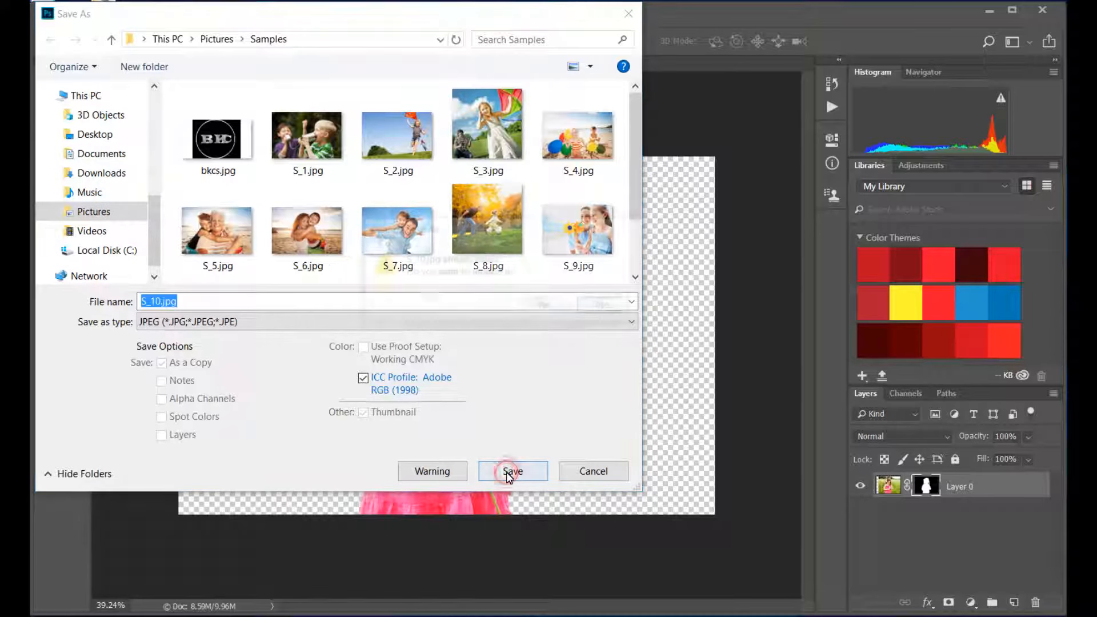
{"action": "left_click", "coordinate": [608, 307]}
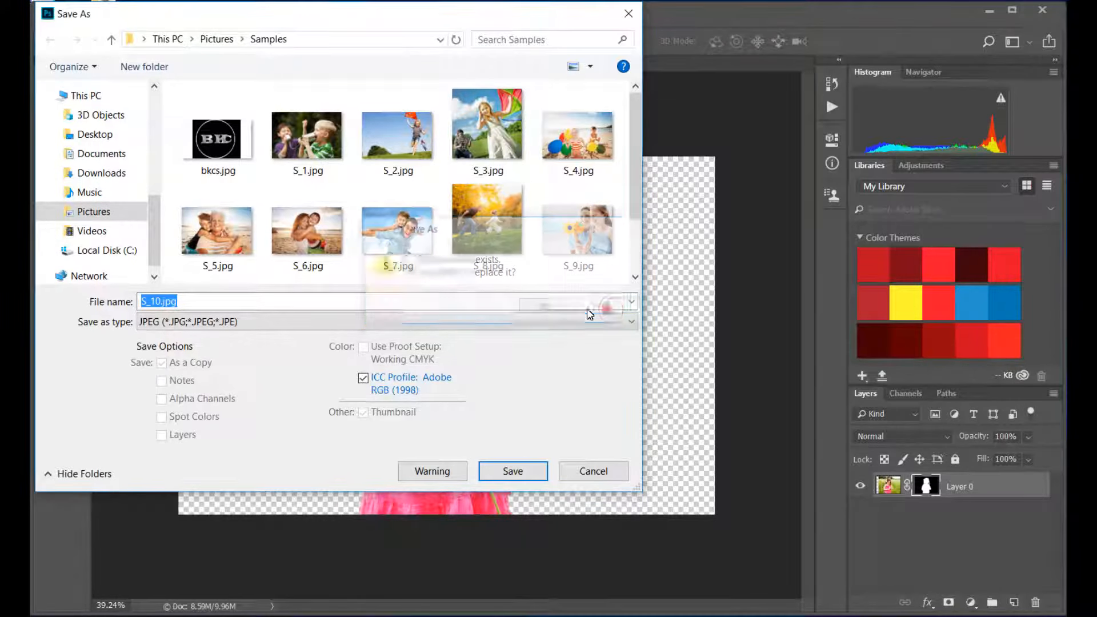
{"action": "left_click", "coordinate": [163, 303]}
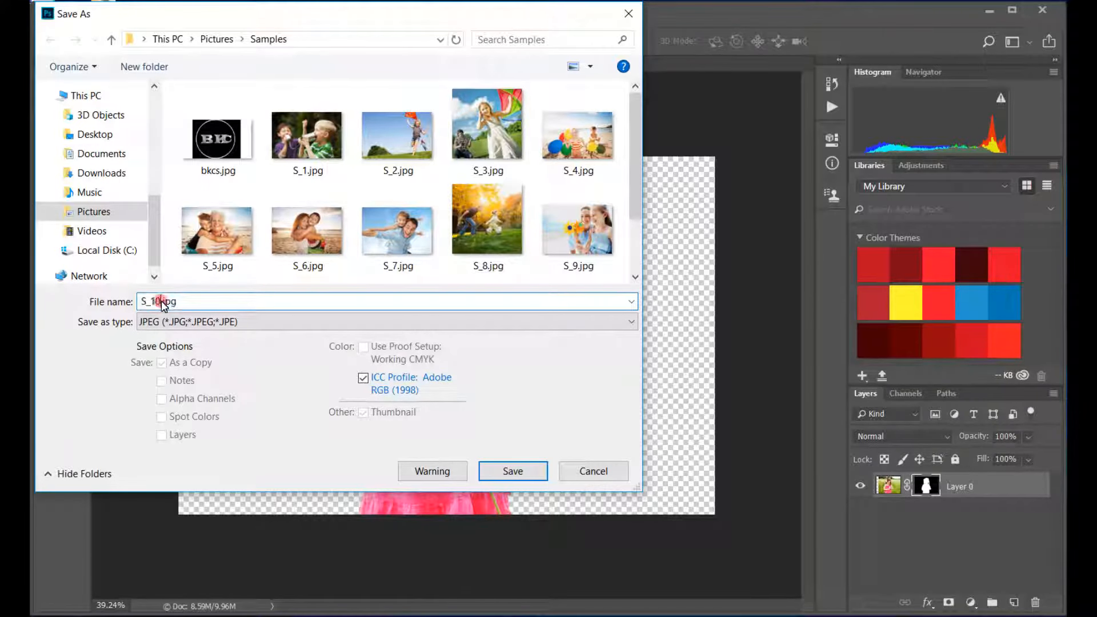
{"action": "key", "text": "BackSpace"}
{"action": "type", "text": "1"}
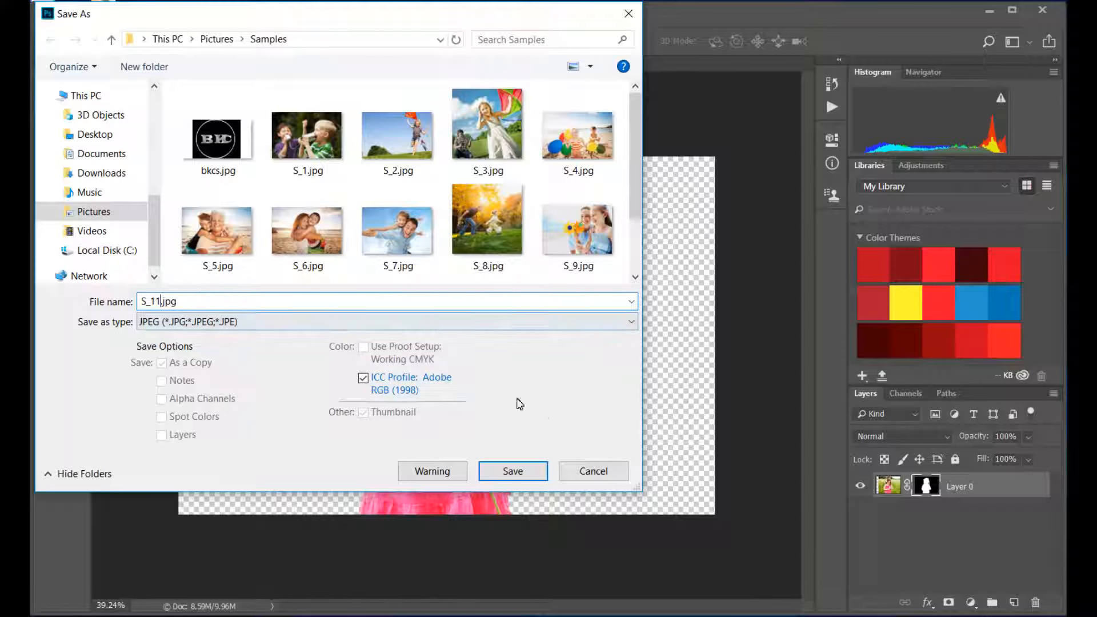
{"action": "left_click", "coordinate": [521, 474]}
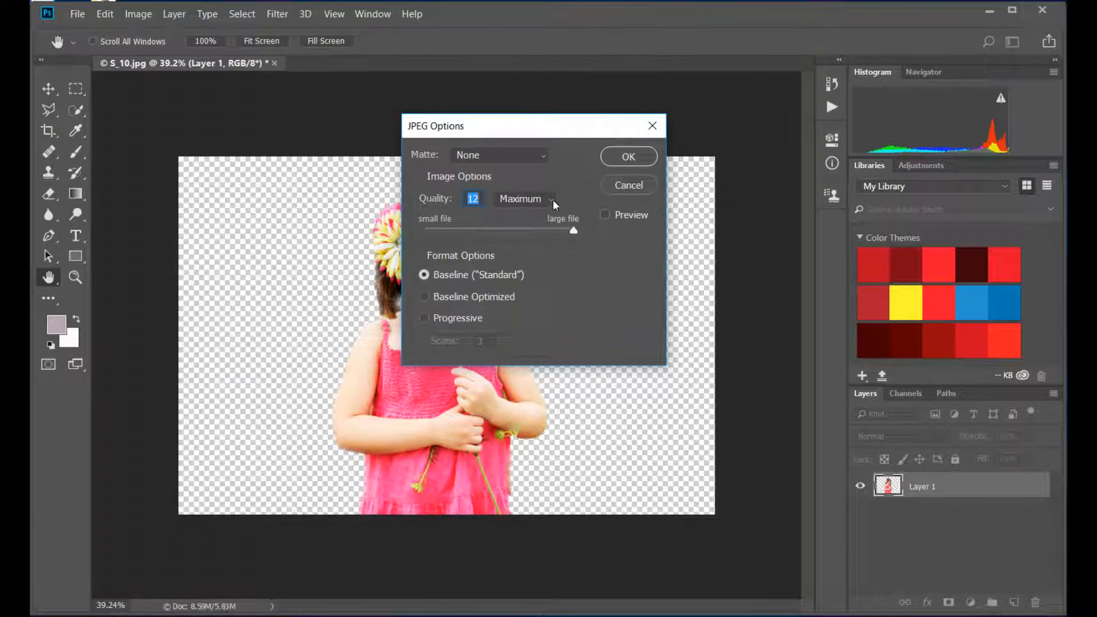
- Export the JPEG with Maximum quality 12, matte None and Baseline ("Standard") format, checking its preview before confirming
{"action": "left_click", "coordinate": [553, 200]}
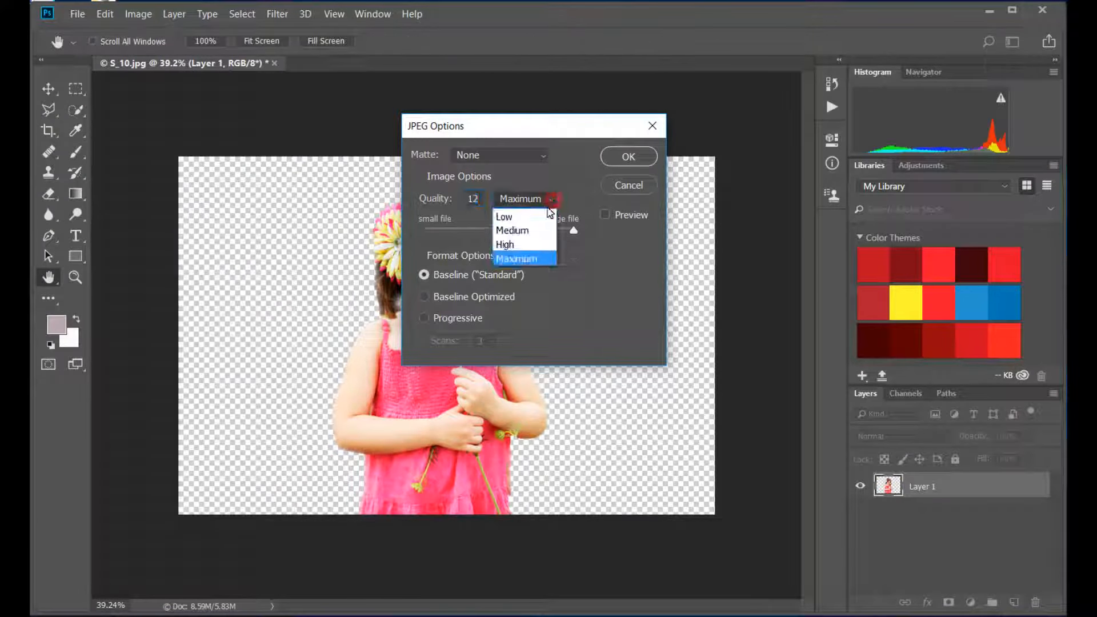
{"action": "left_click", "coordinate": [537, 260]}
{"action": "left_click", "coordinate": [543, 157]}
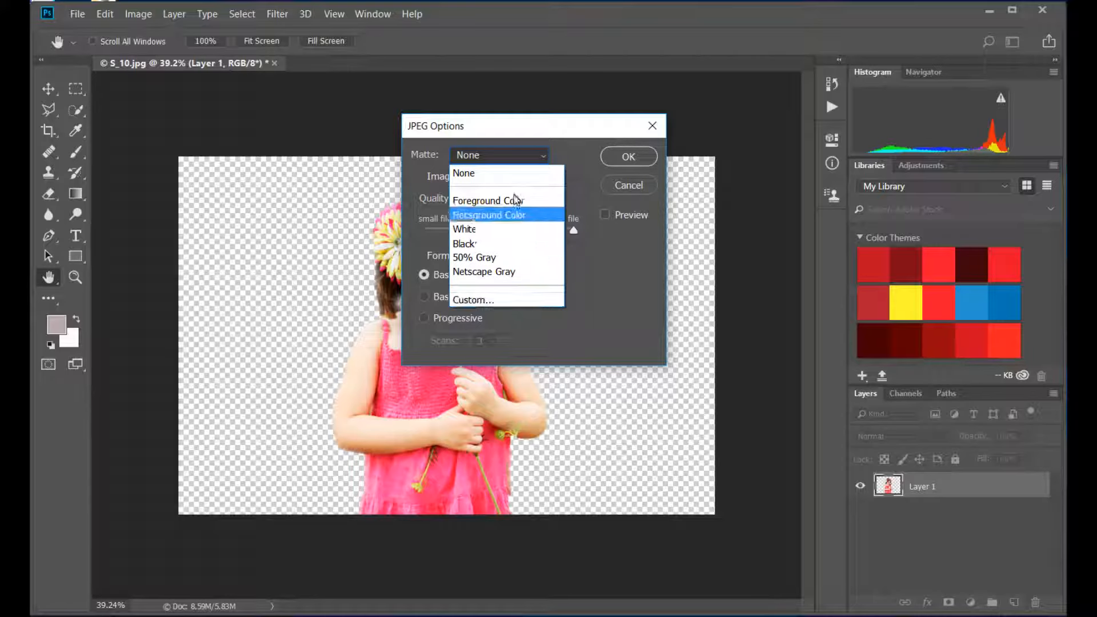
{"action": "left_click", "coordinate": [532, 153]}
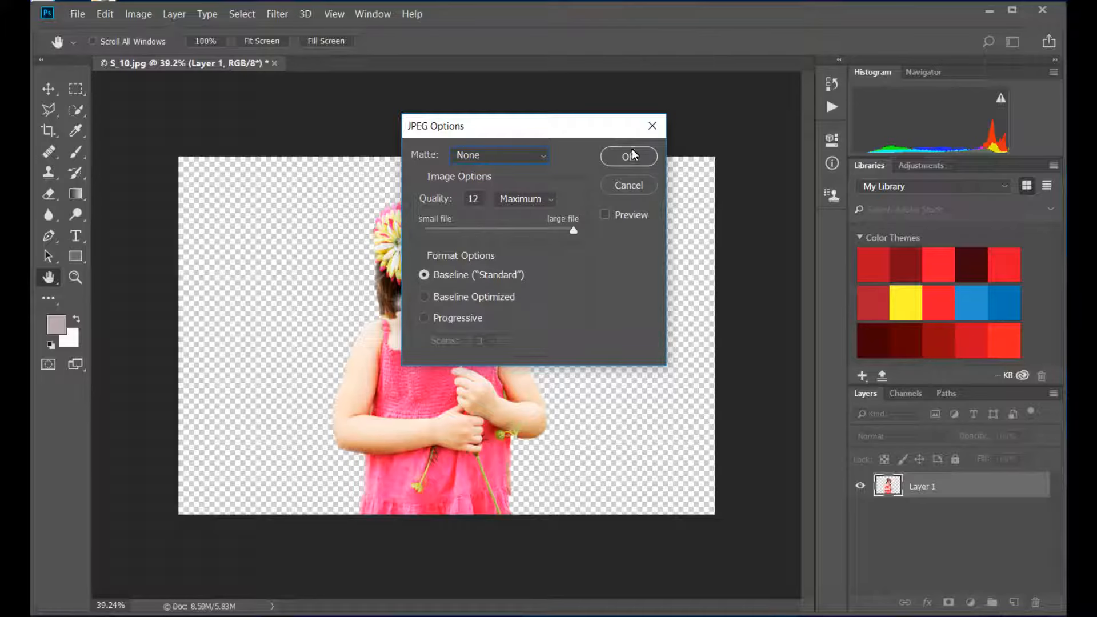
{"action": "left_click", "coordinate": [605, 214]}
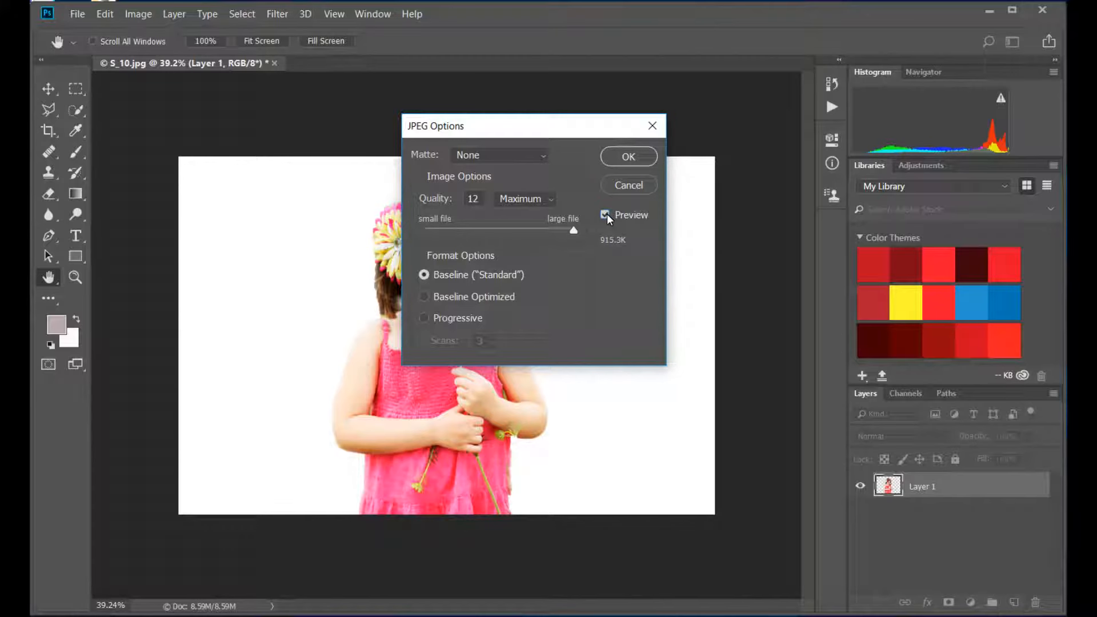
{"action": "left_click", "coordinate": [605, 214]}
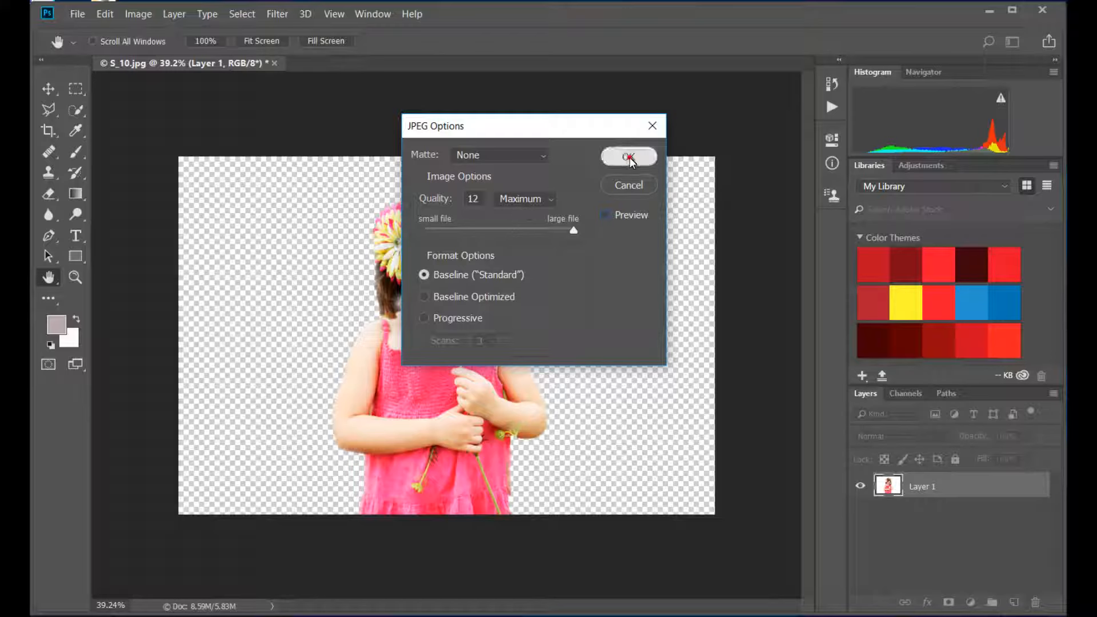
{"action": "left_click", "coordinate": [629, 156]}
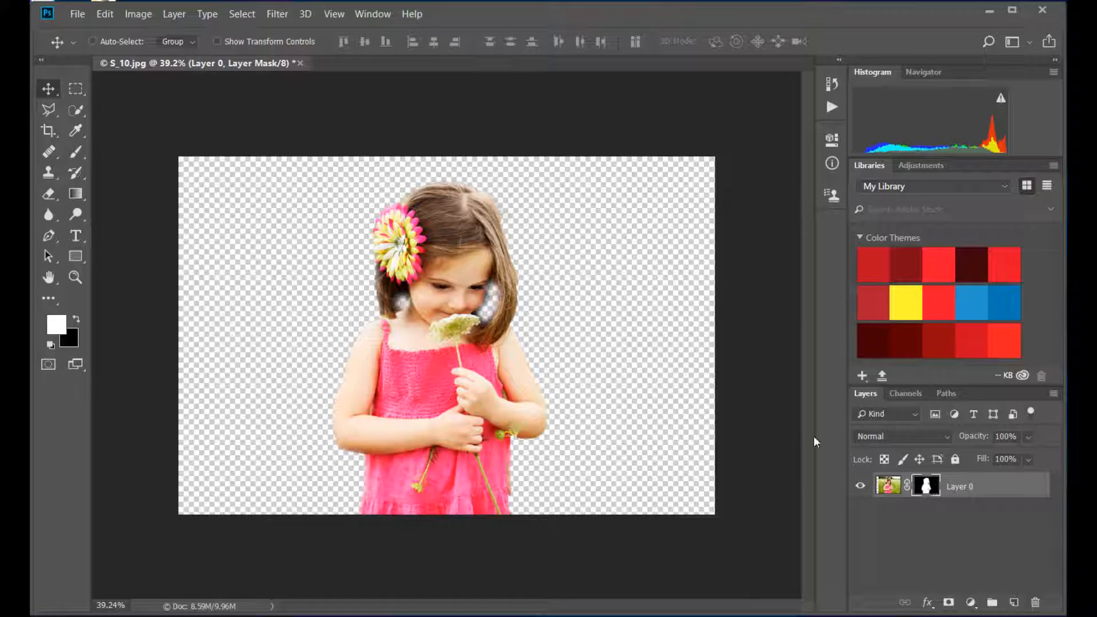
- Add a solid color fill layer in dark red #733138 and place it beneath the girl's layer
{"action": "left_click", "coordinate": [137, 14]}
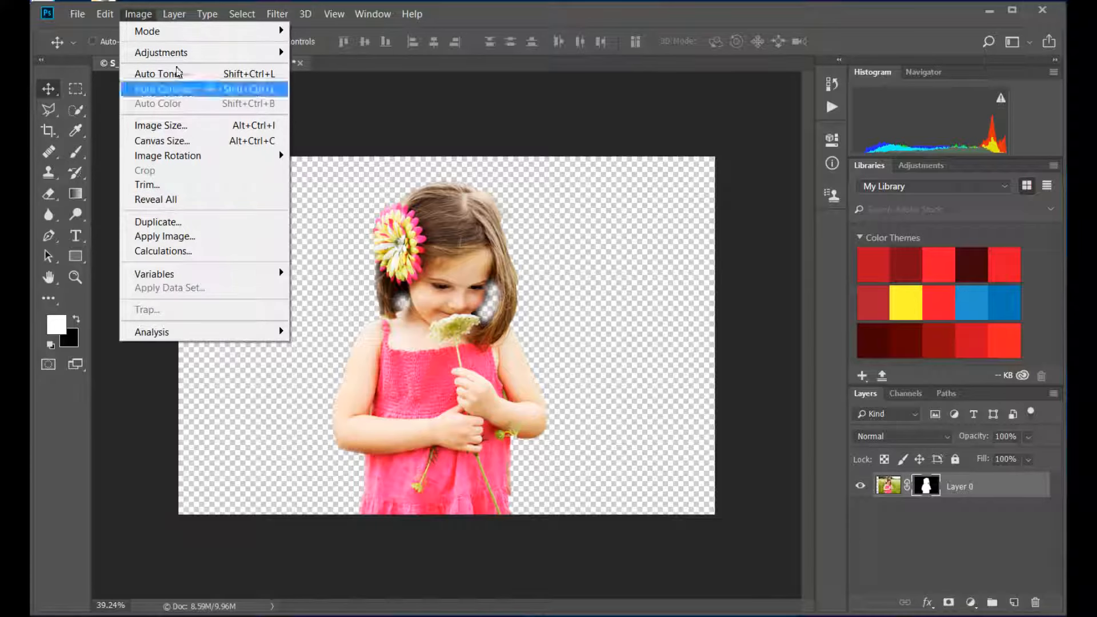
{"action": "mouse_move", "coordinate": [216, 17]}
{"action": "mouse_move", "coordinate": [176, 17]}
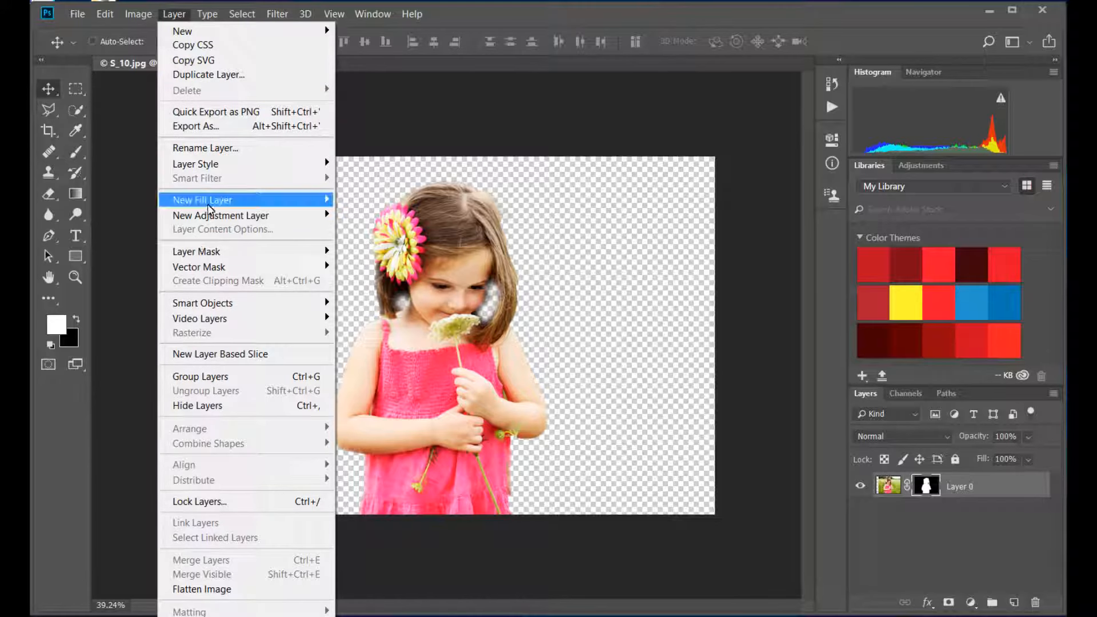
{"action": "mouse_move", "coordinate": [208, 205]}
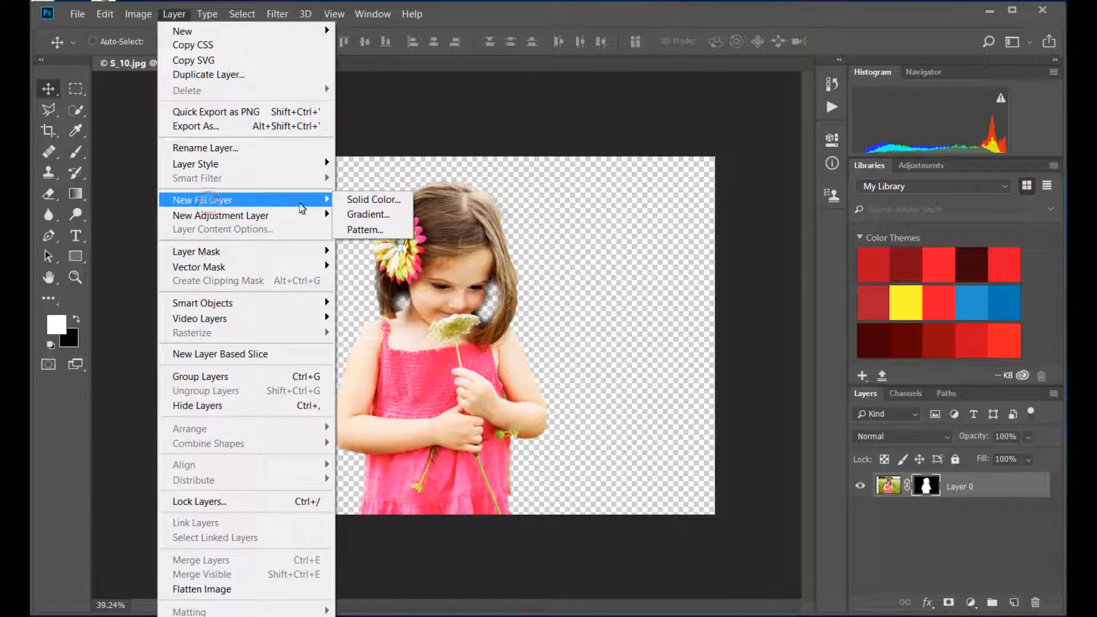
{"action": "left_click", "coordinate": [357, 199]}
{"action": "left_click", "coordinate": [767, 179]}
{"action": "left_click", "coordinate": [700, 288]}
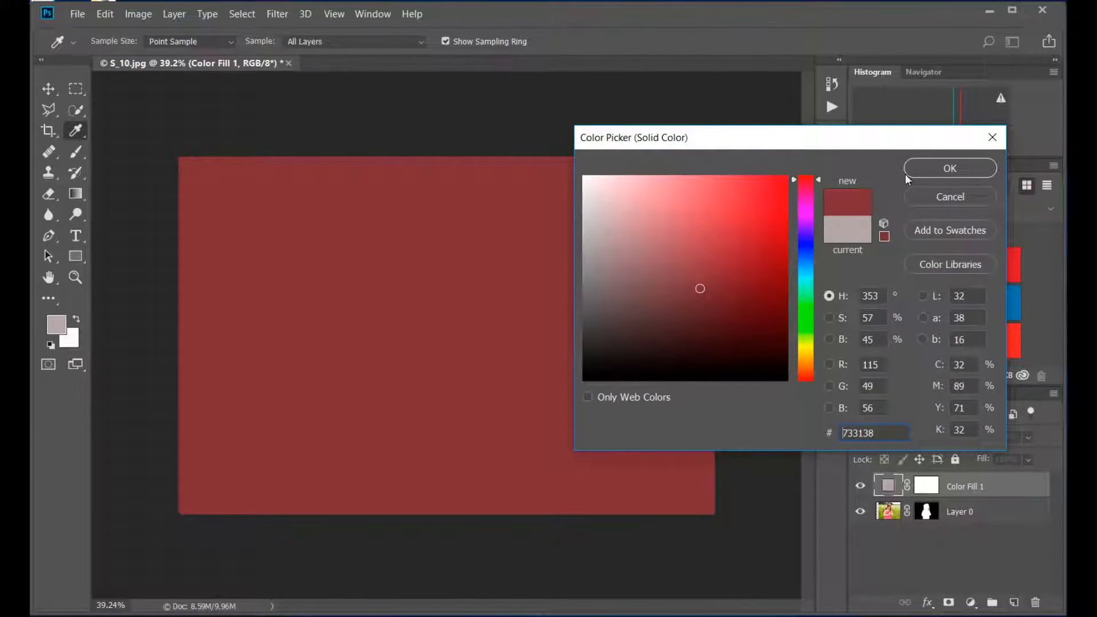
{"action": "left_click", "coordinate": [923, 170]}
{"action": "left_click_drag", "start_coordinate": [923, 483], "coordinate": [937, 546]}
{"action": "left_click_drag", "start_coordinate": [900, 479], "coordinate": [906, 548]}
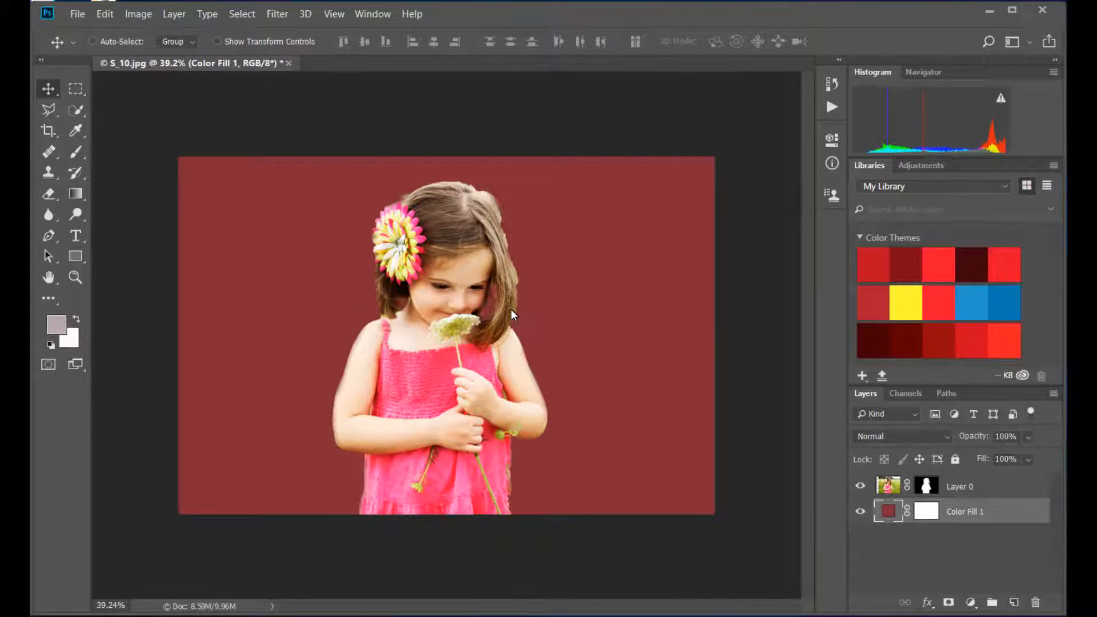
- Check the cutout's edges against the dark red background, and close S_10.jpg without saving the changes
{"action": "scroll", "coordinate": [511, 310], "scroll_direction": "up", "scroll_amount": 2}
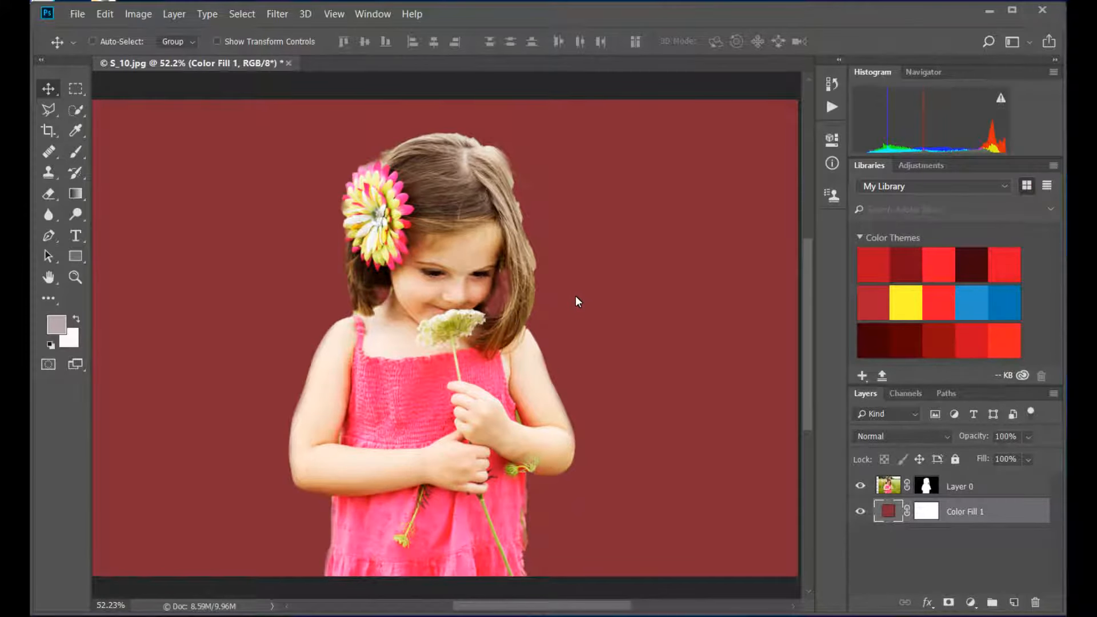
{"action": "scroll", "coordinate": [576, 286], "scroll_direction": "down", "scroll_amount": 2}
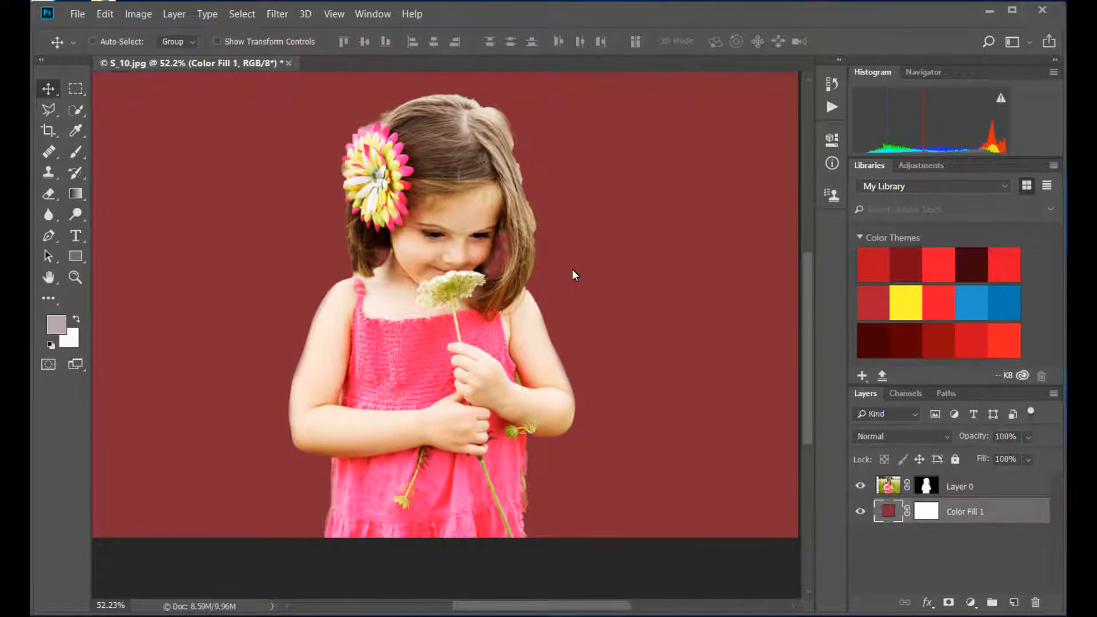
{"action": "scroll", "coordinate": [573, 273], "scroll_direction": "down", "scroll_amount": 3}
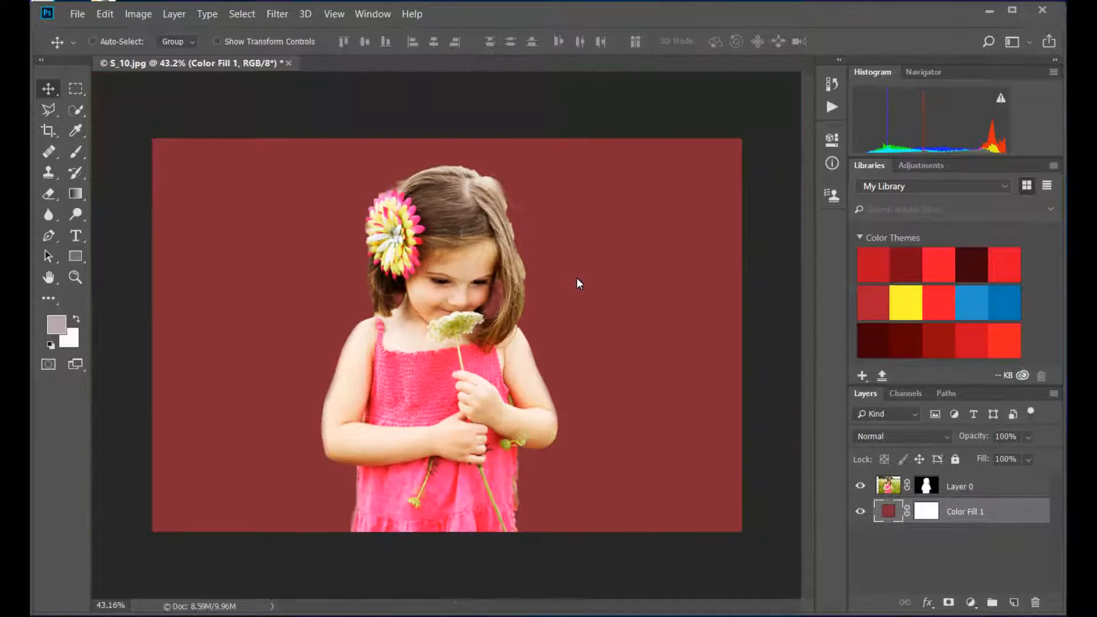
{"action": "scroll", "coordinate": [581, 285], "scroll_direction": "down", "scroll_amount": 1}
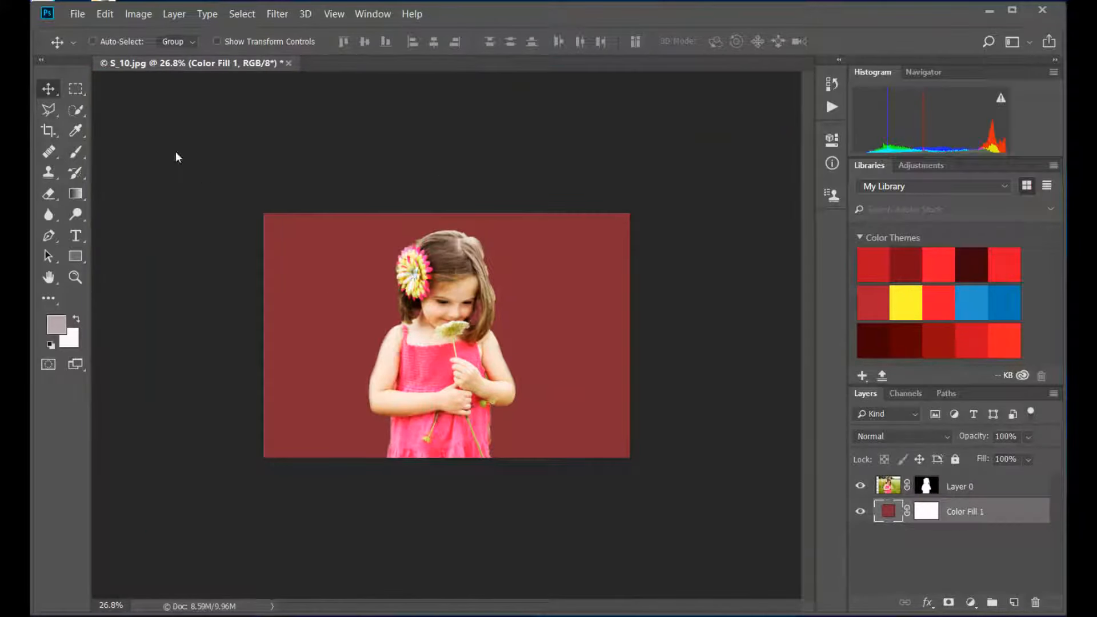
{"action": "left_click", "coordinate": [289, 62]}
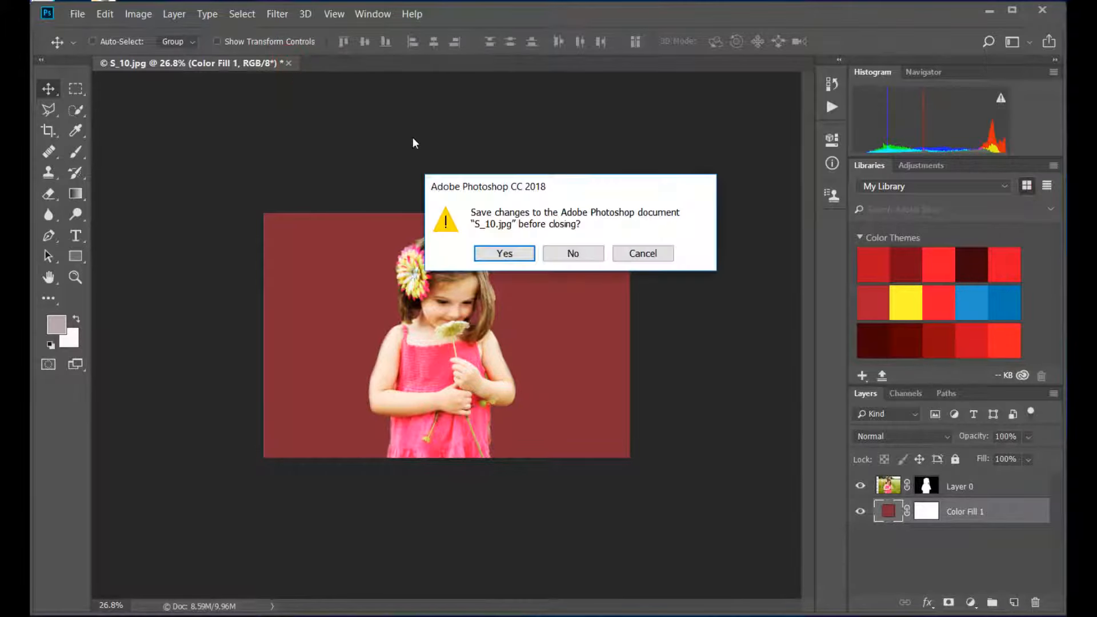
{"action": "left_click", "coordinate": [573, 254]}
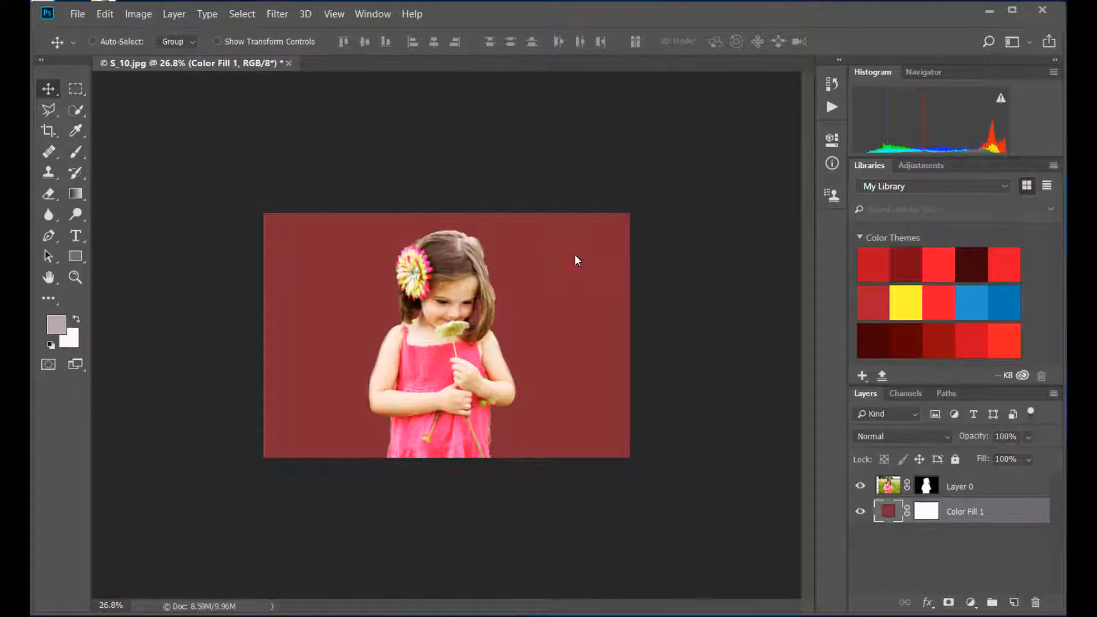